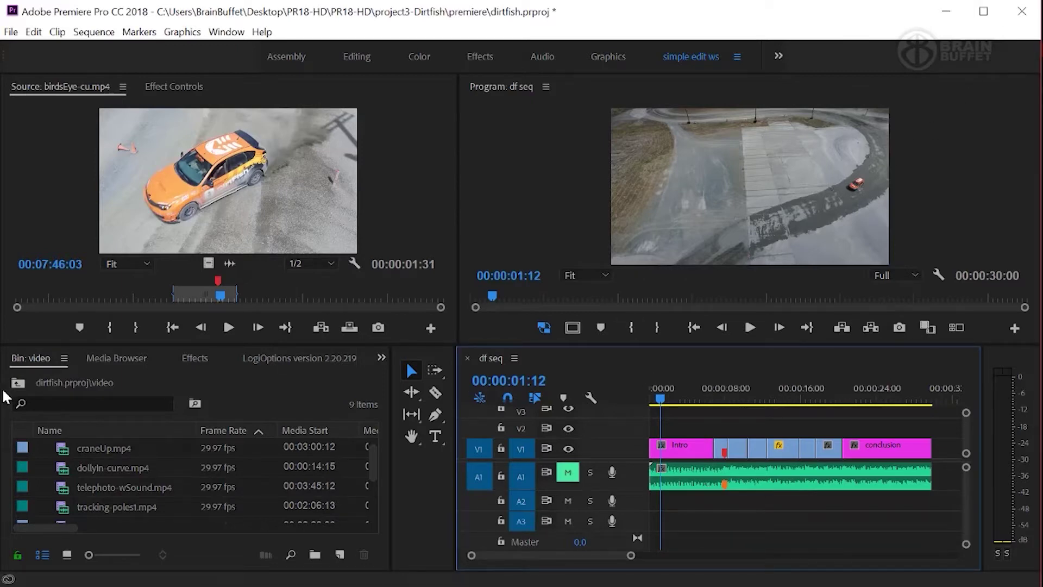
Open gs-welcome.mp4 from the greenscreen bin in the Source monitor
{"action": "left_click", "coordinate": [18, 384]}
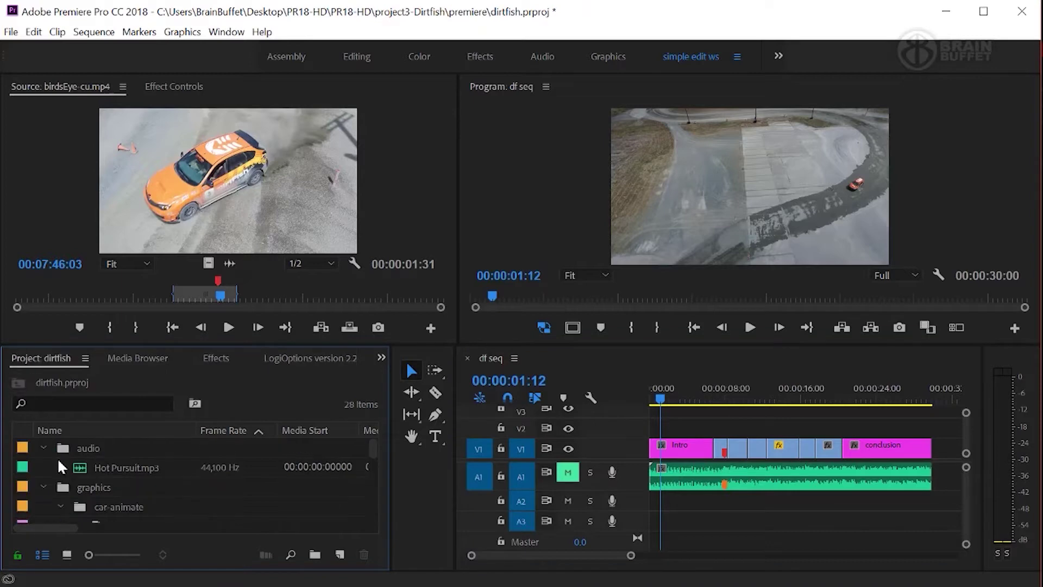
{"action": "scroll", "coordinate": [55, 463], "scroll_direction": "down", "scroll_amount": 5}
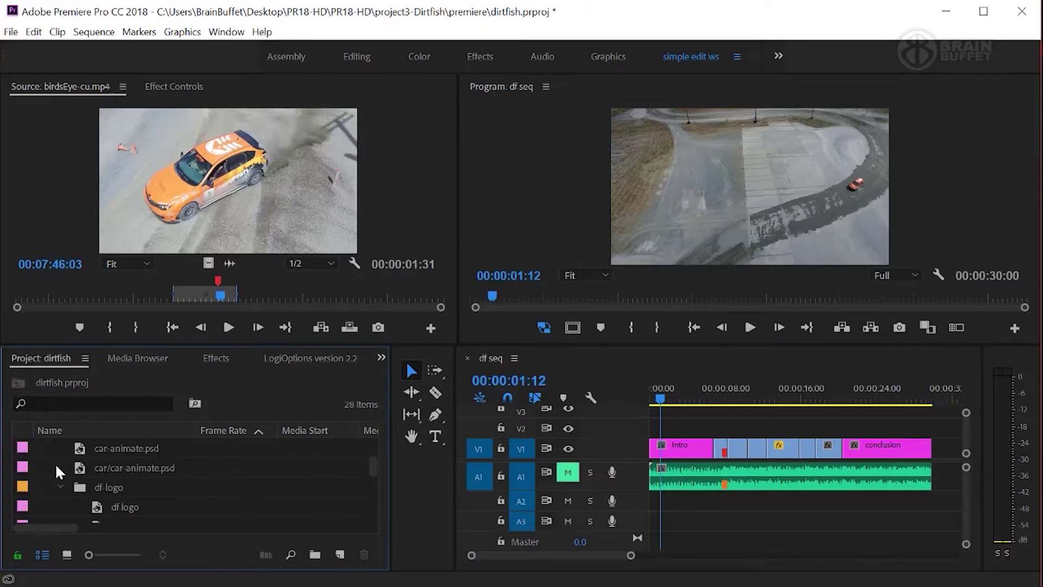
{"action": "scroll", "coordinate": [54, 463], "scroll_direction": "down", "scroll_amount": 4}
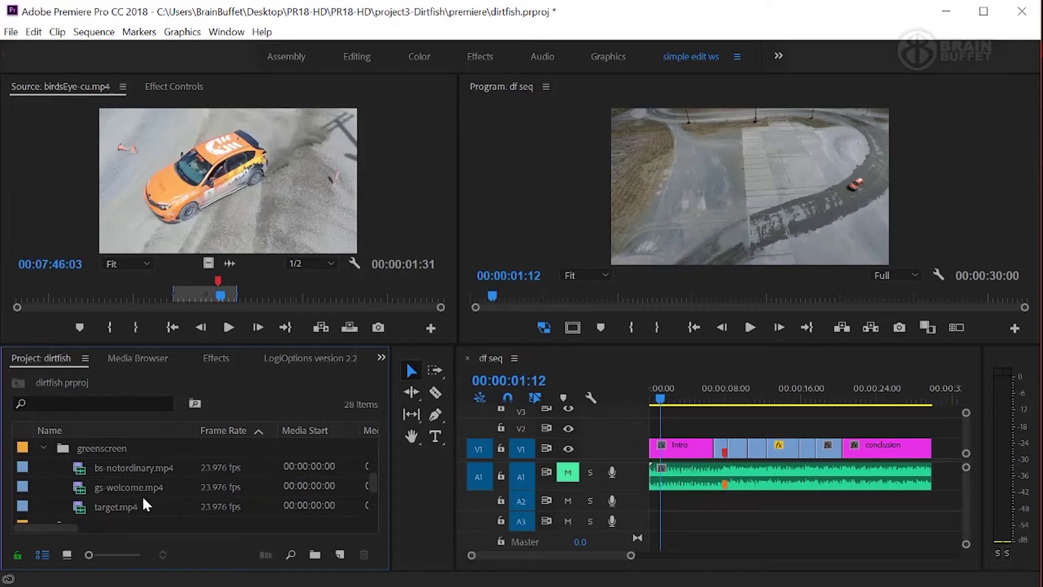
{"action": "double_click", "coordinate": [122, 487]}
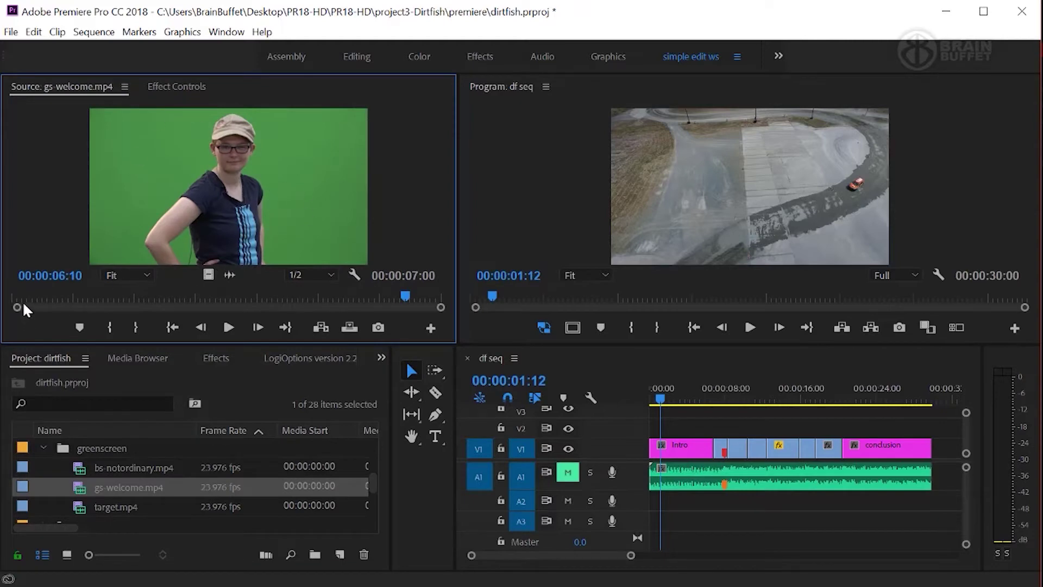
Play the clip, set the out point where the greeting ends, and set the in point at 00:00:02:07 (00:00:03:10 range)
{"action": "left_click", "coordinate": [89, 298]}
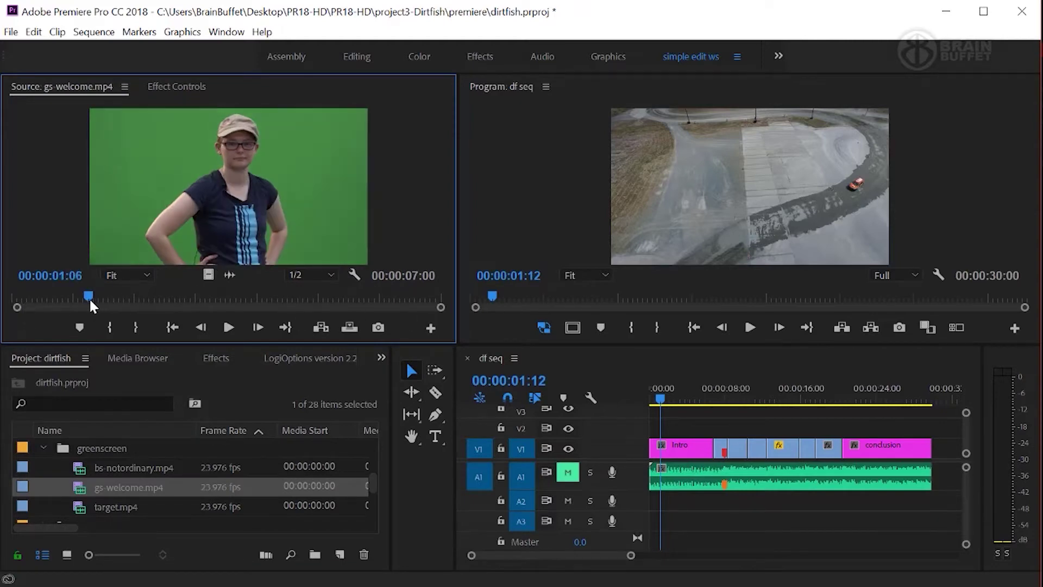
{"action": "key", "text": "space"}
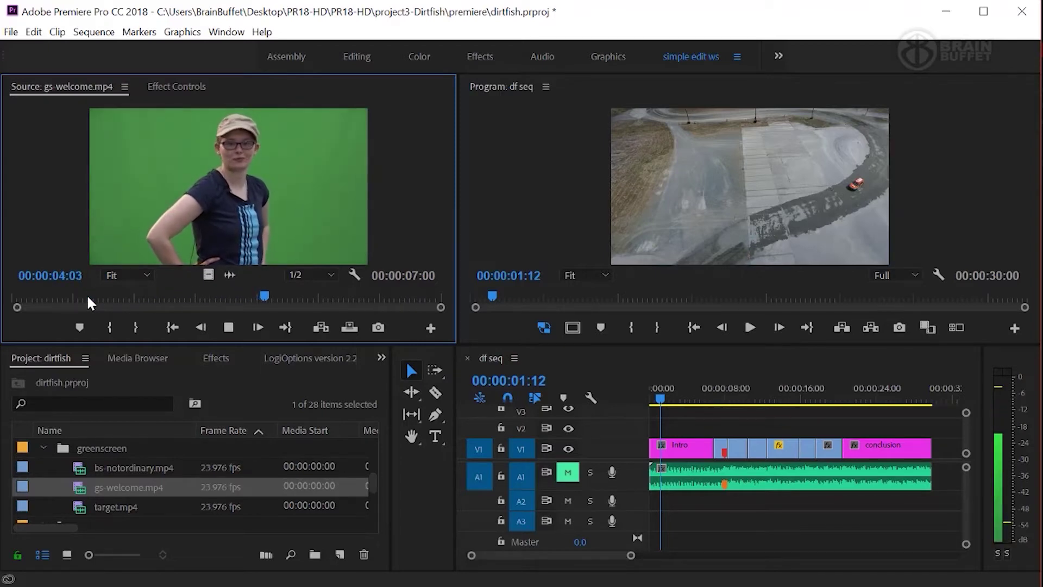
{"action": "key", "text": "space"}
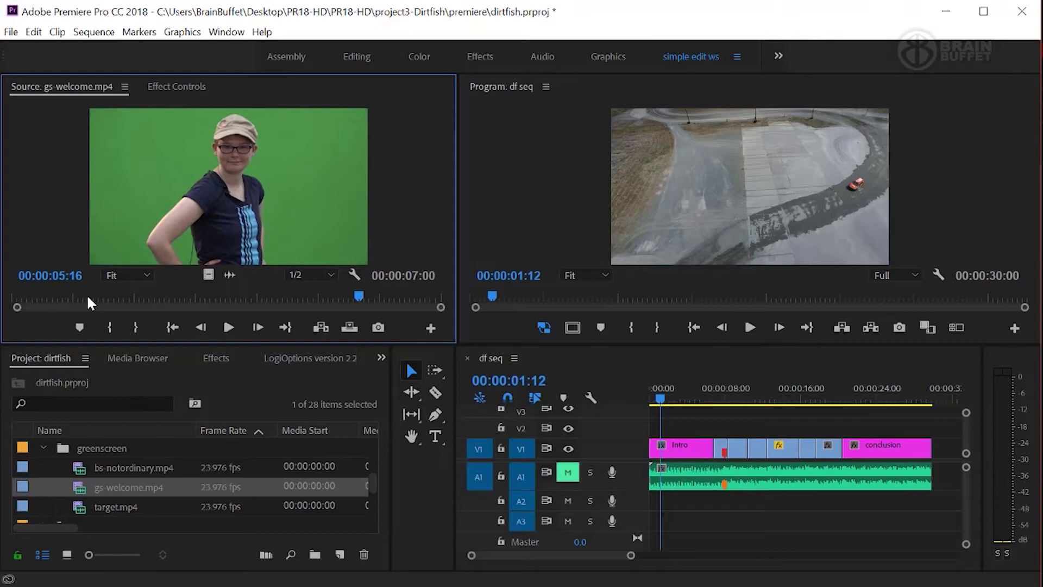
{"action": "left_click", "coordinate": [136, 327]}
{"action": "left_click", "coordinate": [181, 299]}
{"action": "left_click_drag", "start_coordinate": [179, 299], "coordinate": [152, 300]}
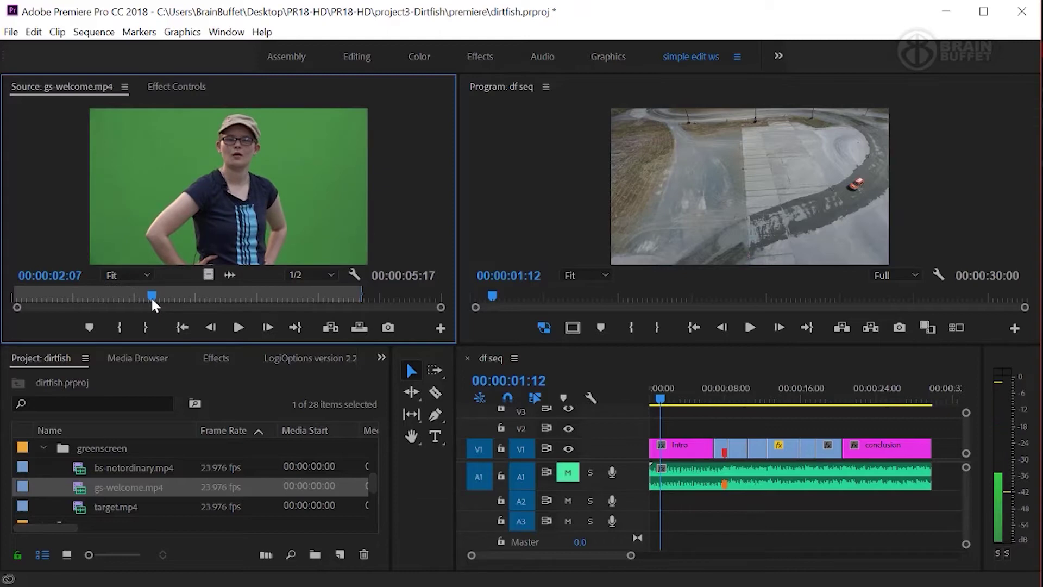
{"action": "left_click", "coordinate": [120, 328]}
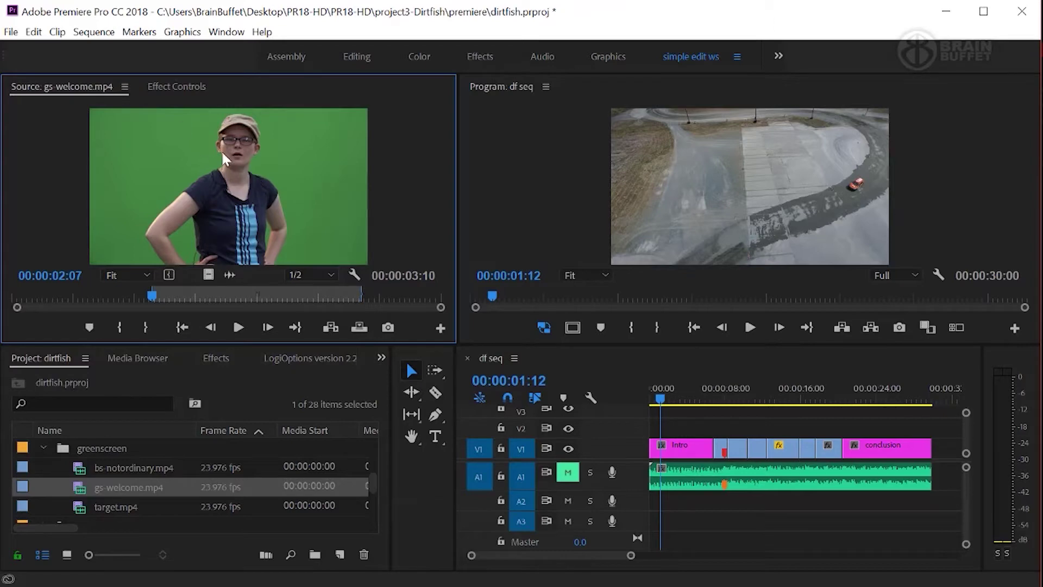
Place the marked welcome clip on V2 above the Intro footage and show the Effects panel
{"action": "left_click_drag", "start_coordinate": [250, 190], "coordinate": [679, 404]}
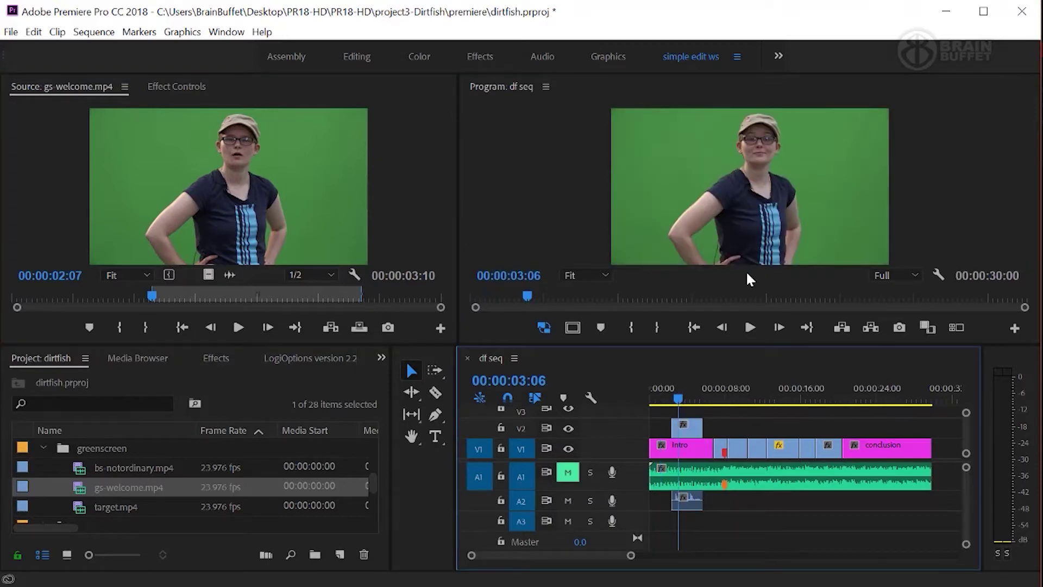
{"action": "left_click_drag", "start_coordinate": [680, 405], "coordinate": [676, 400]}
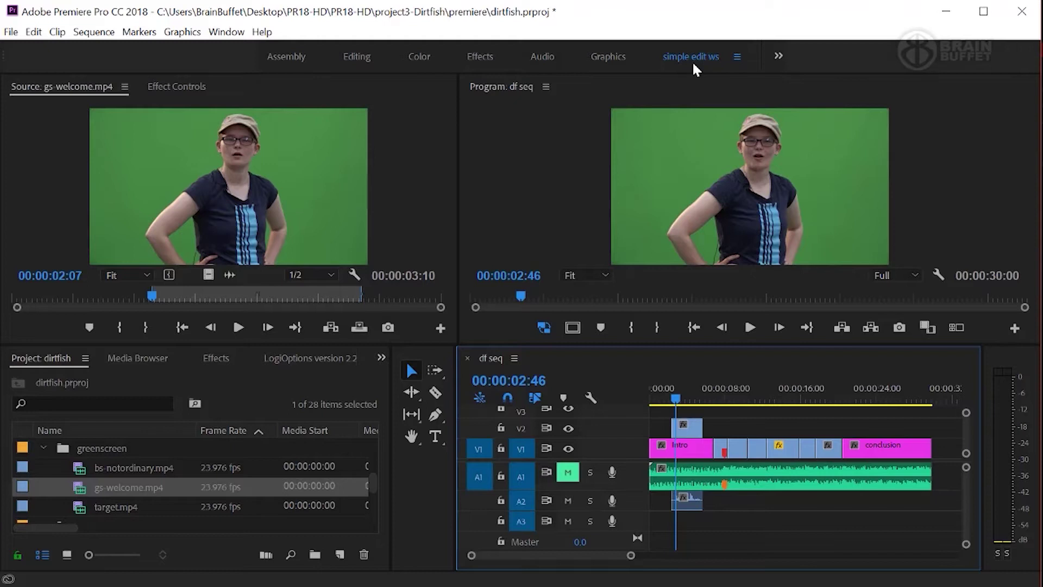
{"action": "left_click", "coordinate": [216, 359]}
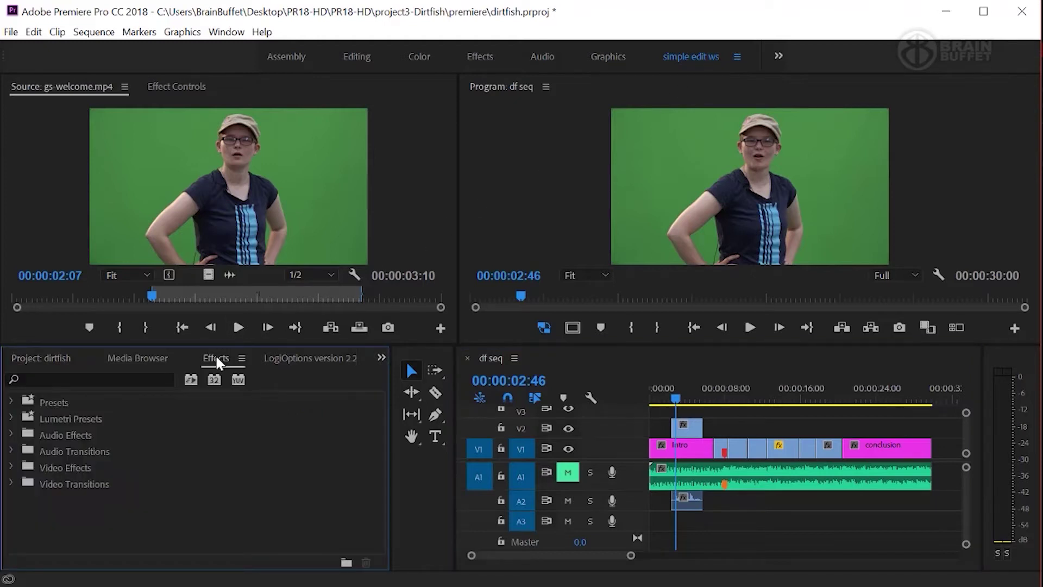
Search the effects for 'ultr' and drag Ultra Key onto the V2 welcome clip
{"action": "left_click", "coordinate": [61, 378]}
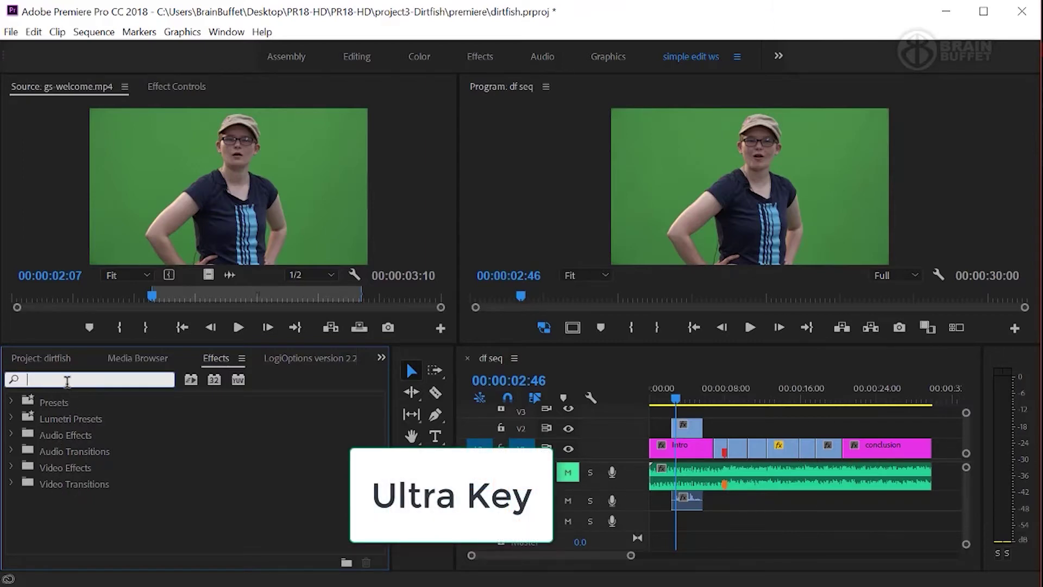
{"action": "type", "text": "ultr"}
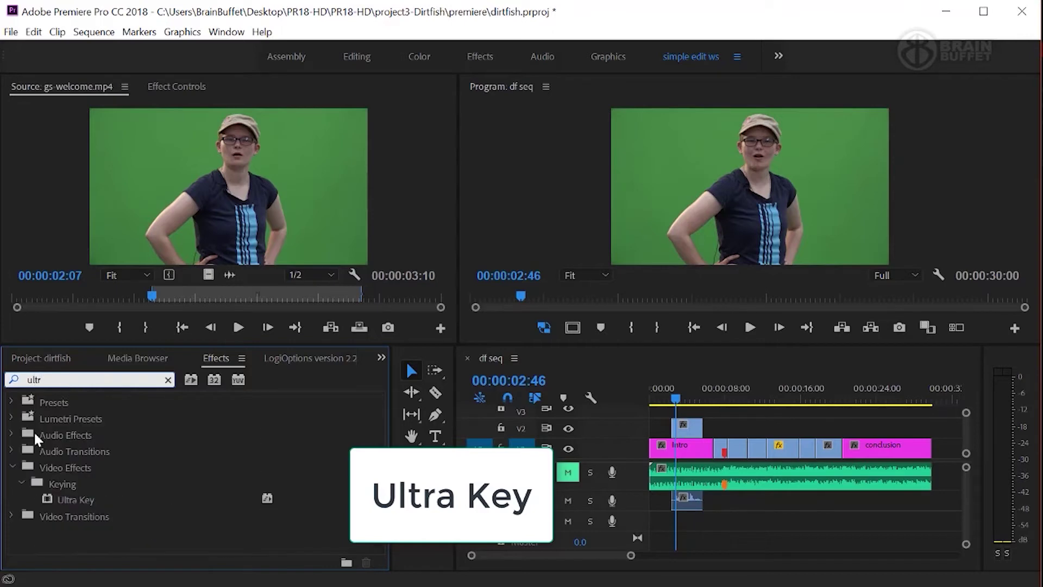
{"action": "left_click_drag", "start_coordinate": [60, 498], "coordinate": [689, 428]}
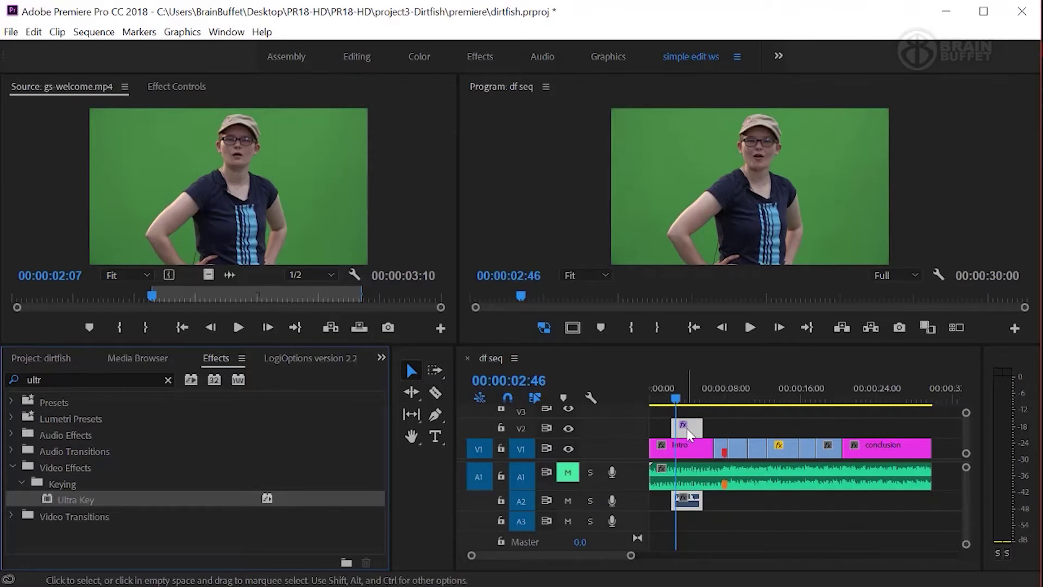
Collapse Motion and Opacity in Effect Controls, then eyedrop the green backdrop as Ultra Key's Key Color
{"action": "left_click", "coordinate": [177, 87]}
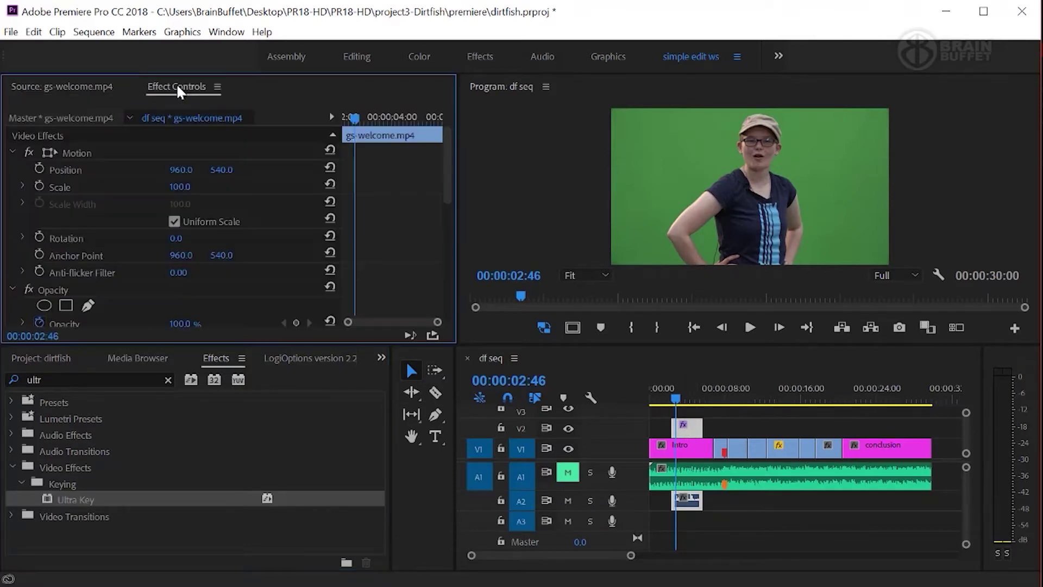
{"action": "left_click", "coordinate": [12, 152]}
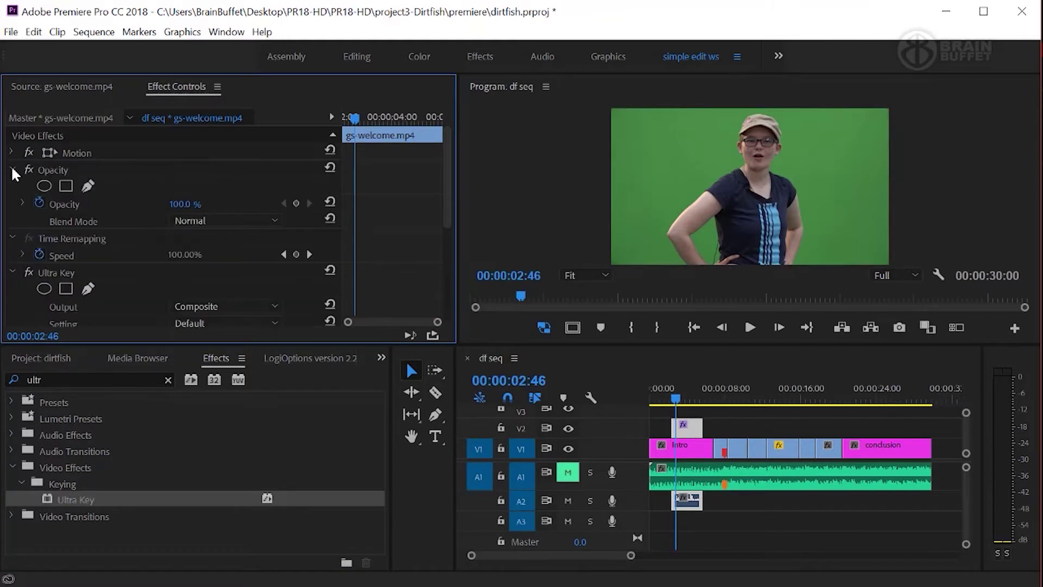
{"action": "left_click", "coordinate": [12, 171]}
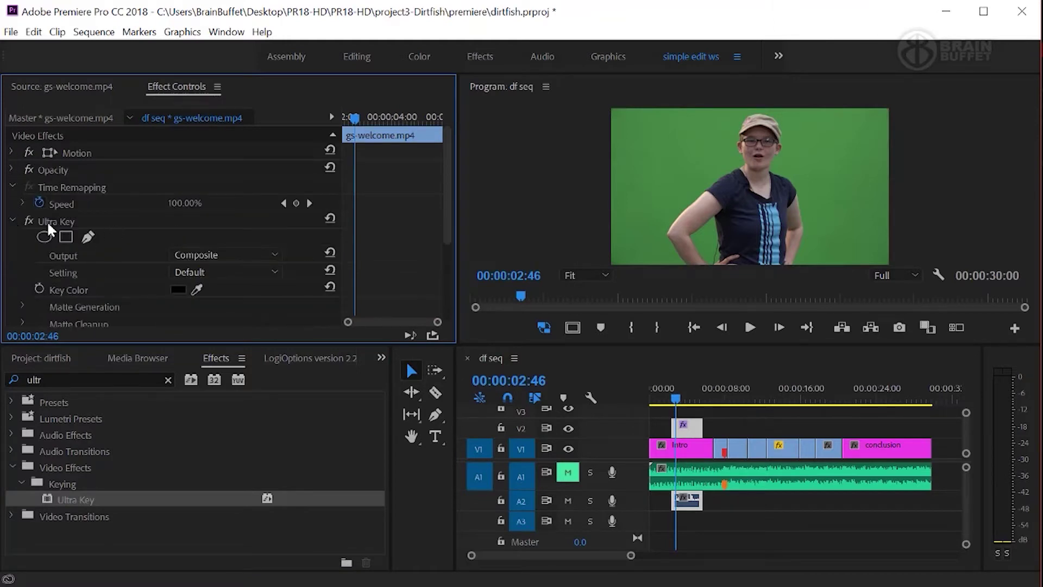
{"action": "left_click_drag", "start_coordinate": [445, 154], "coordinate": [444, 198]}
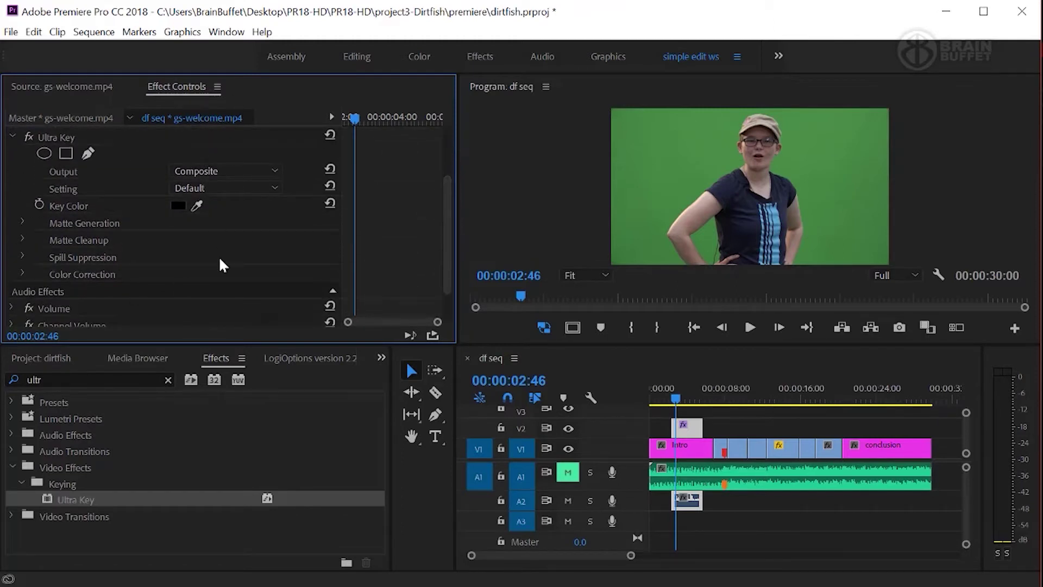
{"action": "left_click", "coordinate": [196, 205]}
{"action": "left_click", "coordinate": [217, 220]}
{"action": "left_click", "coordinate": [671, 157]}
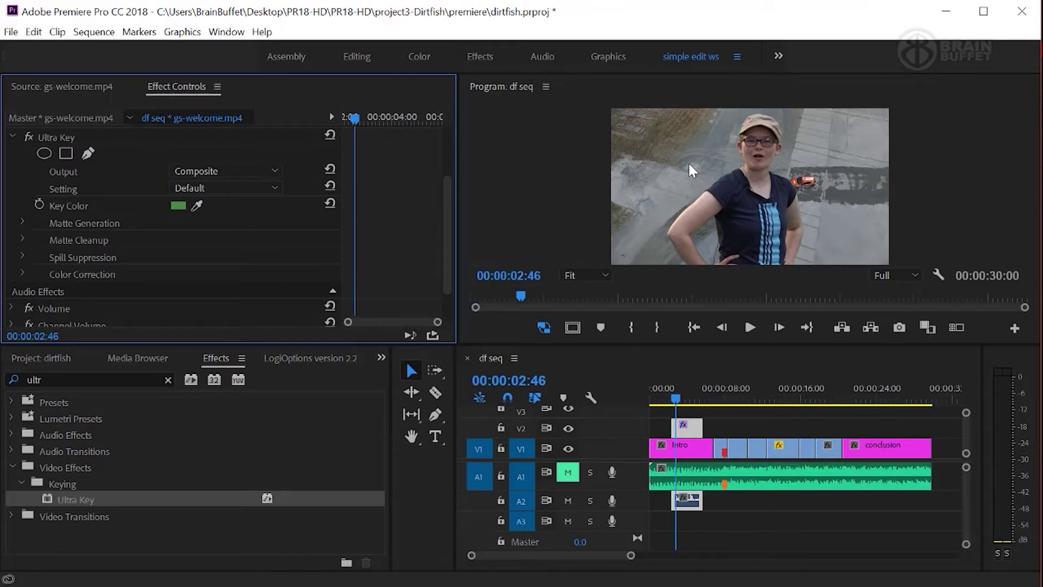
Set Ultra Key's Key Color to hex 445689 in the Color Picker
{"action": "left_click", "coordinate": [177, 205]}
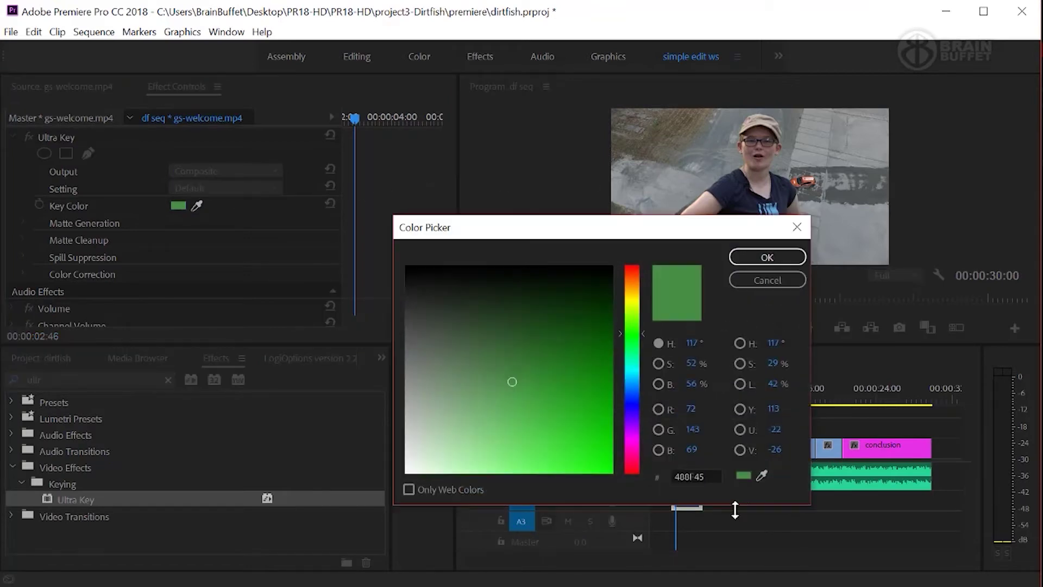
{"action": "left_click_drag", "start_coordinate": [708, 477], "coordinate": [676, 478]}
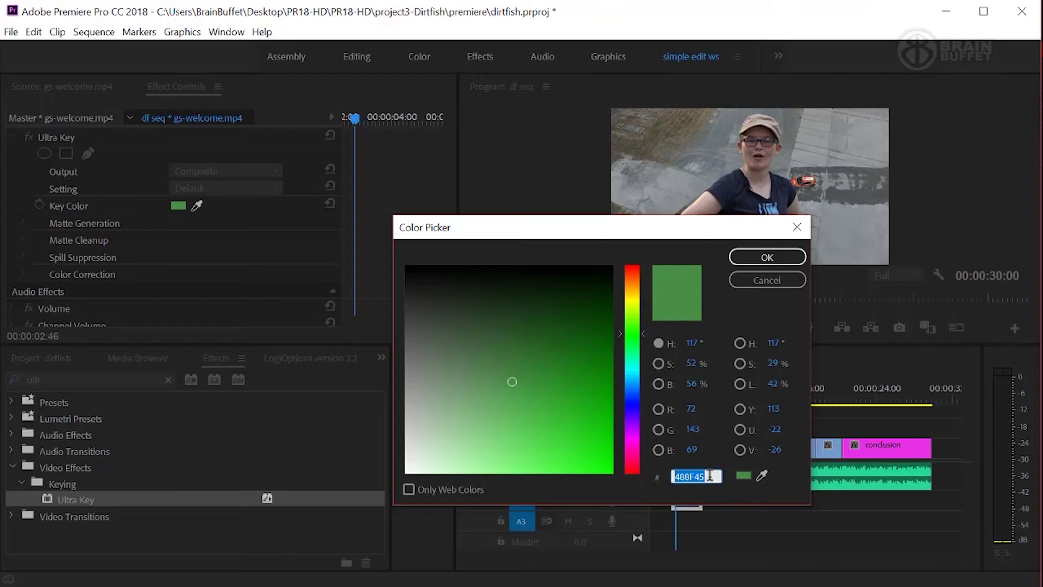
{"action": "type", "text": "4"}
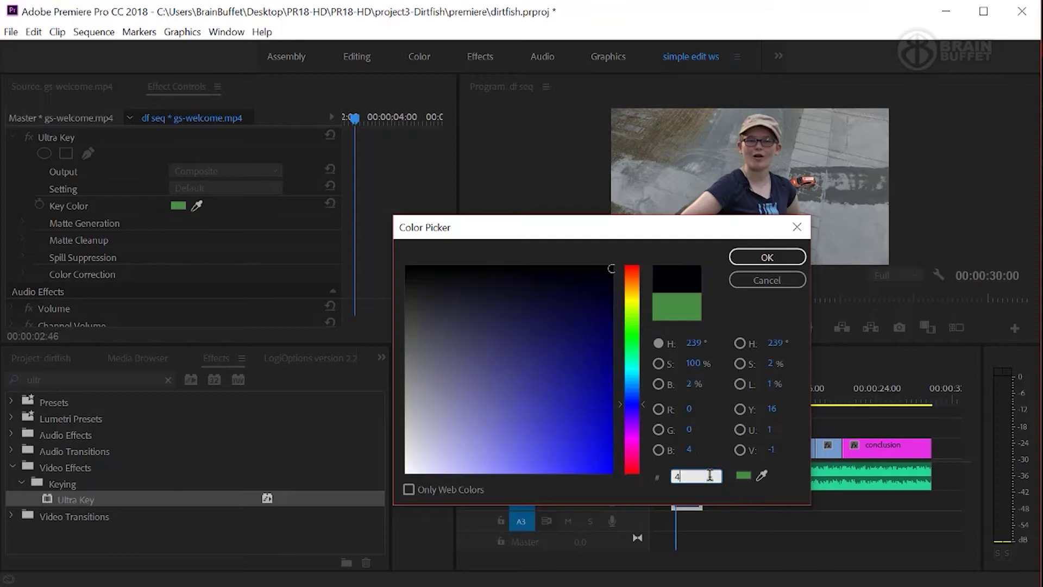
{"action": "type", "text": "45689"}
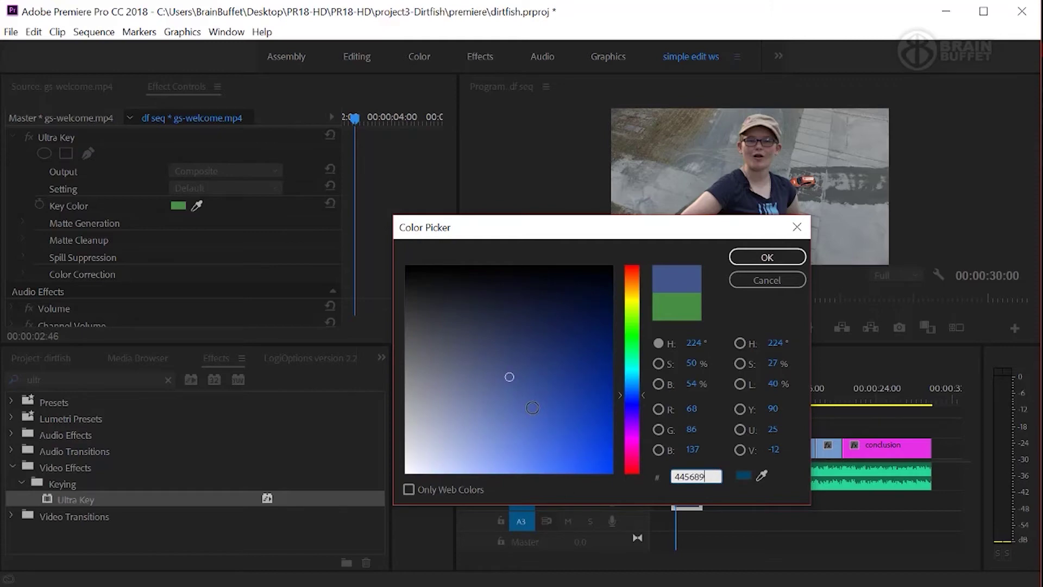
{"action": "left_click", "coordinate": [767, 258]}
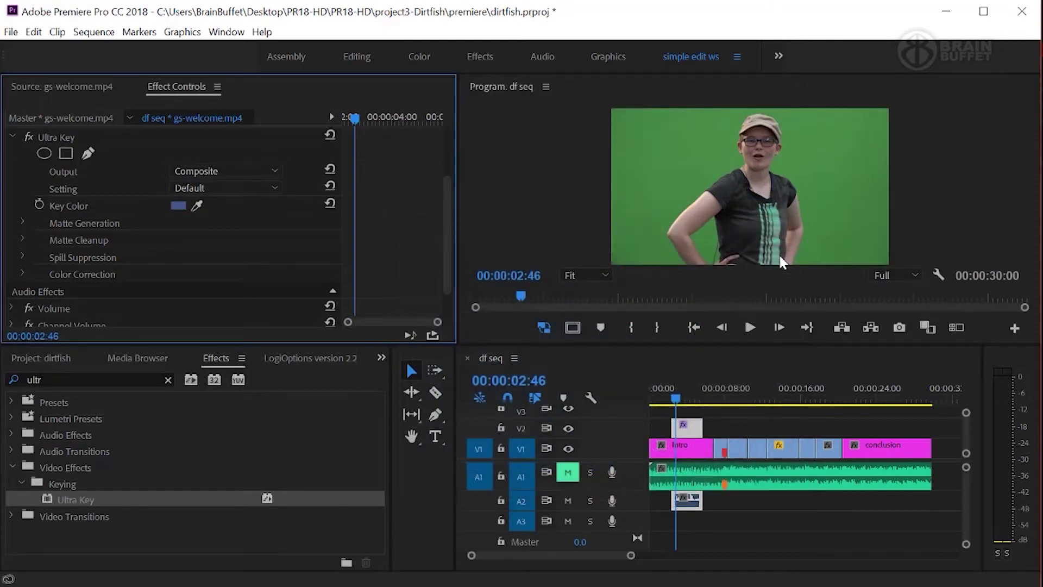
Re-sample the green backdrop as Key Color (hex 498F49) and preview the keyed clip
{"action": "left_click", "coordinate": [197, 205]}
{"action": "left_click", "coordinate": [723, 172]}
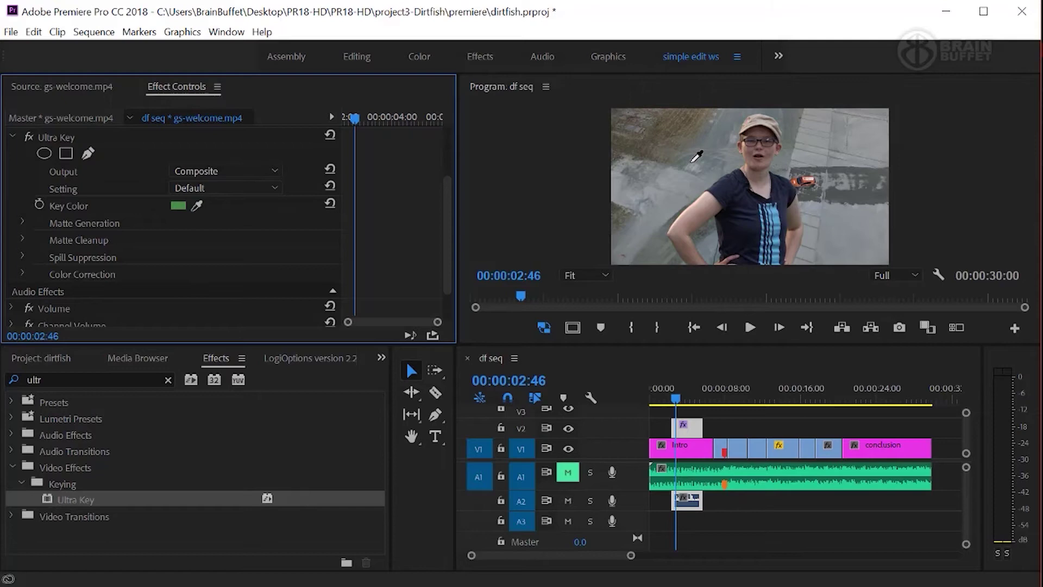
{"action": "left_click", "coordinate": [176, 205]}
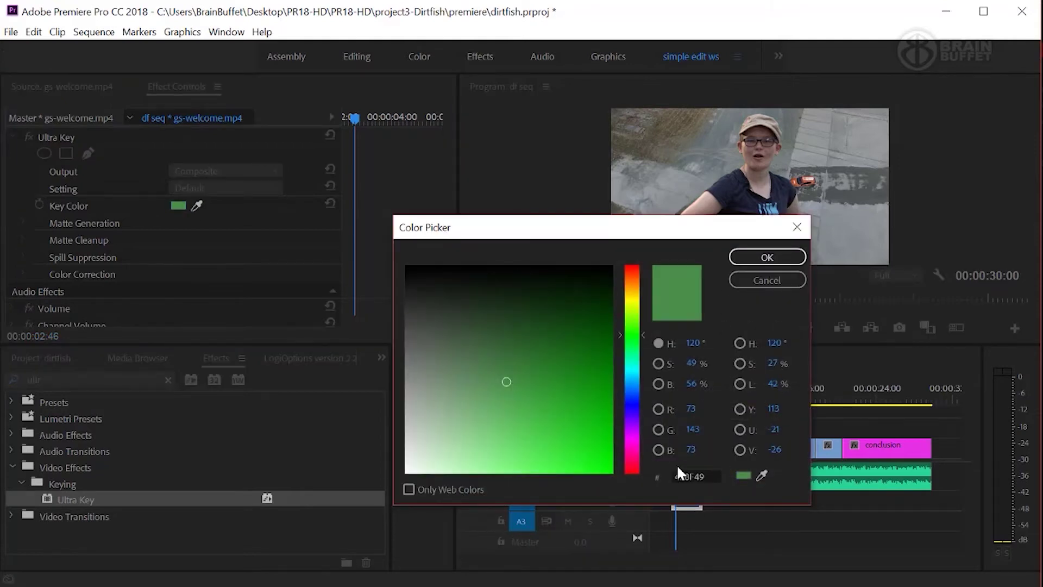
{"action": "left_click", "coordinate": [762, 475]}
{"action": "left_click", "coordinate": [767, 280]}
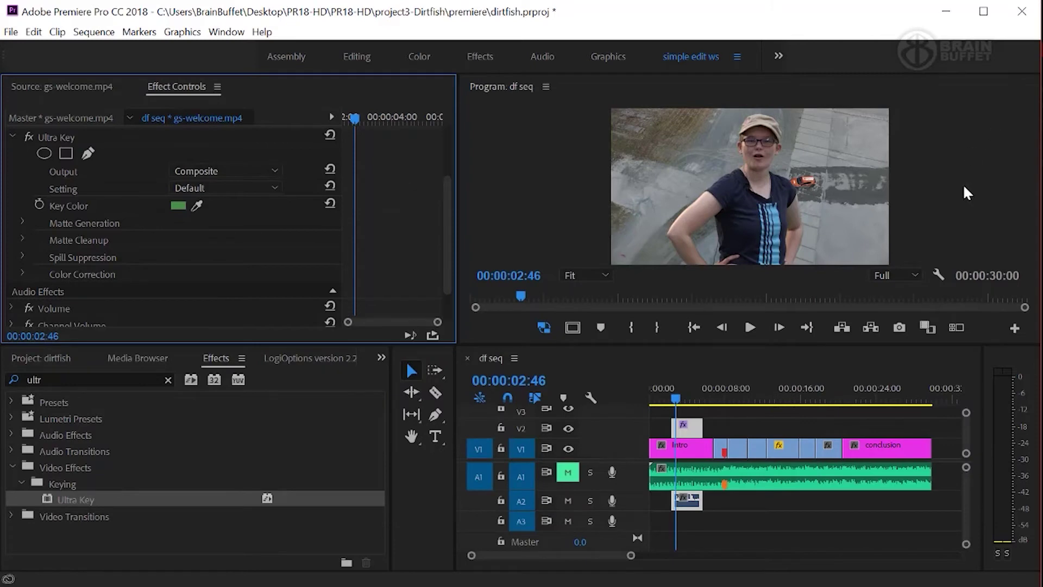
{"action": "mouse_move", "coordinate": [679, 401]}
{"action": "left_mouse_down"}
{"action": "mouse_move", "coordinate": [665, 402]}
{"action": "mouse_move", "coordinate": [682, 403]}
{"action": "left_mouse_up"}
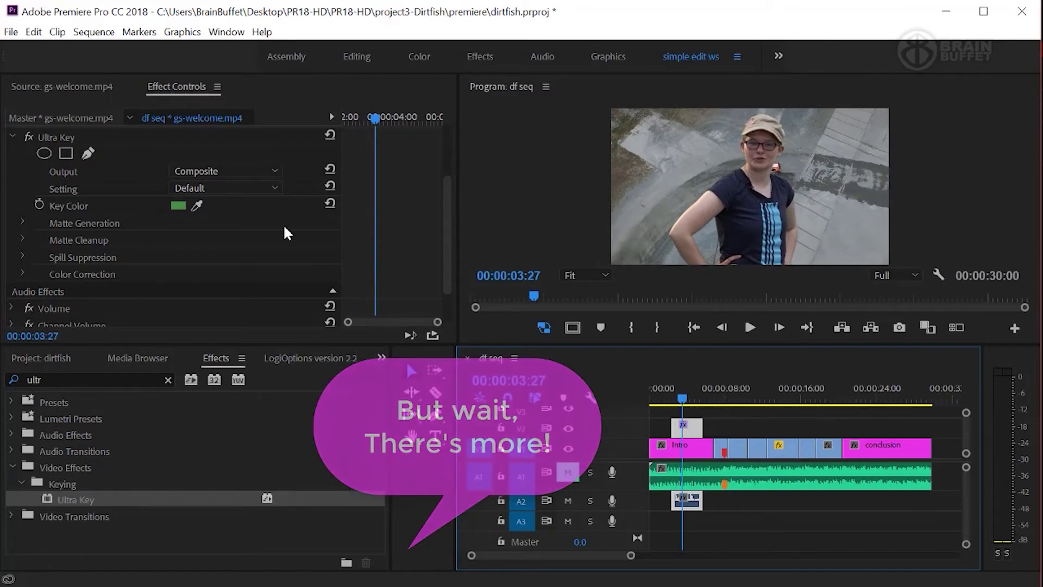
{"action": "left_click", "coordinate": [271, 188]}
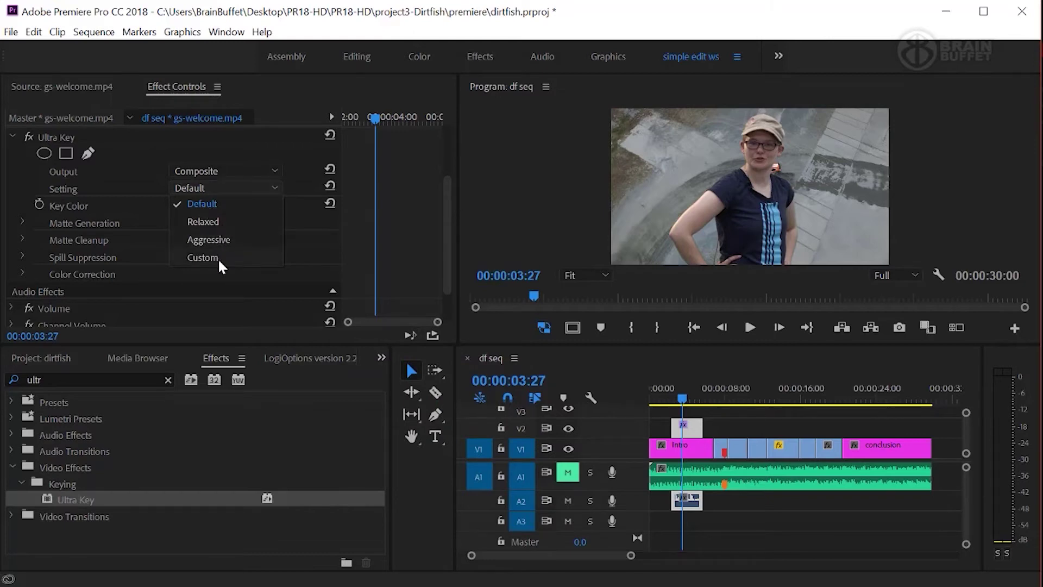
{"action": "left_click", "coordinate": [219, 223]}
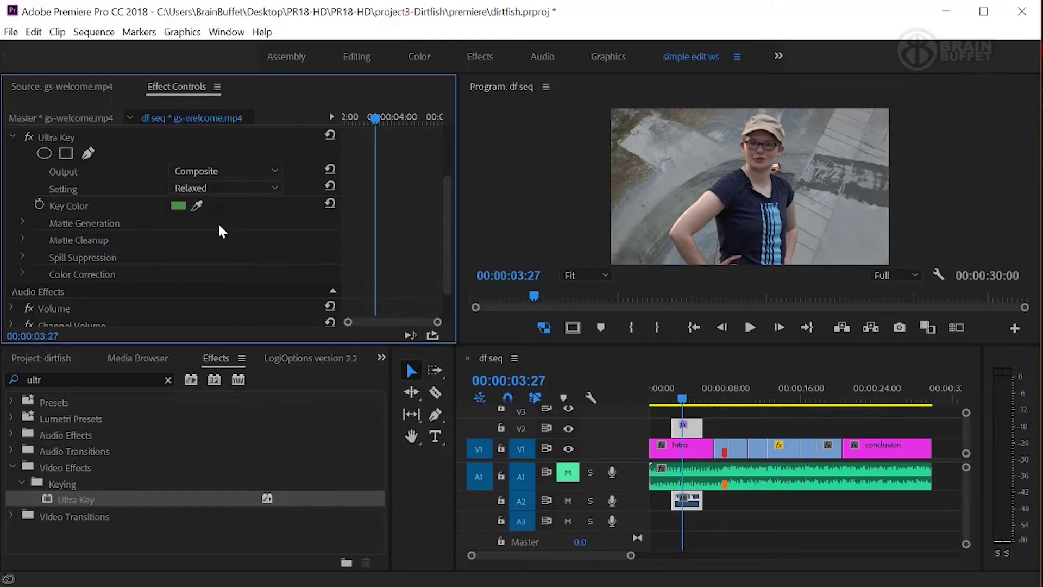
{"action": "left_click", "coordinate": [248, 188]}
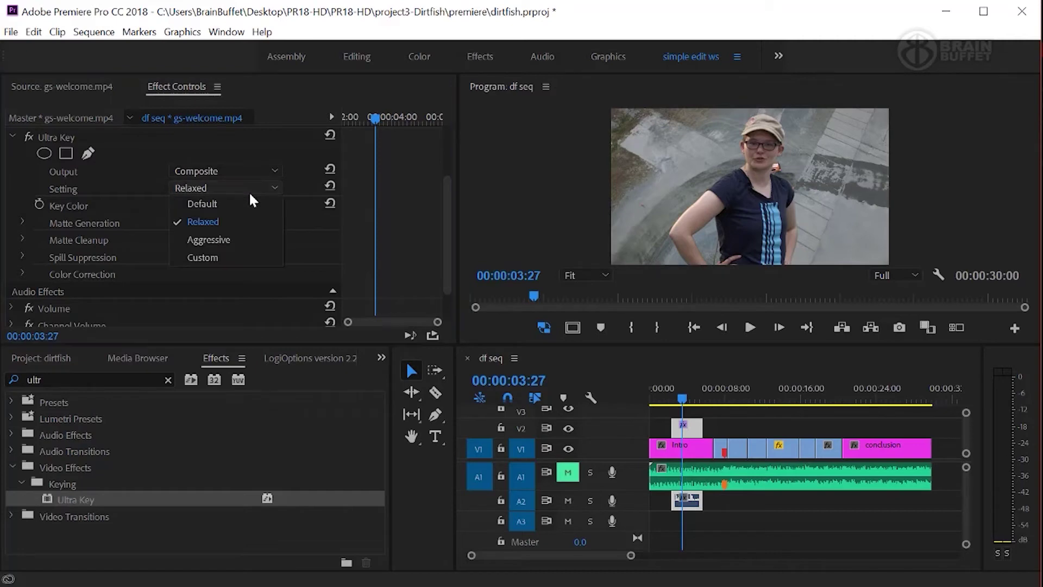
{"action": "left_click", "coordinate": [241, 242]}
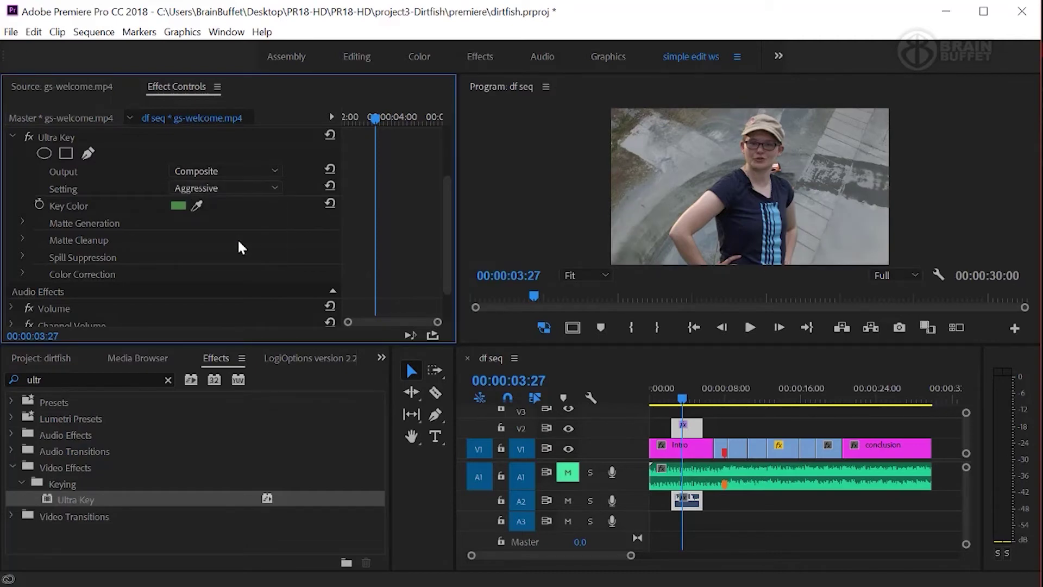
{"action": "left_click", "coordinate": [256, 188]}
{"action": "left_click", "coordinate": [243, 200]}
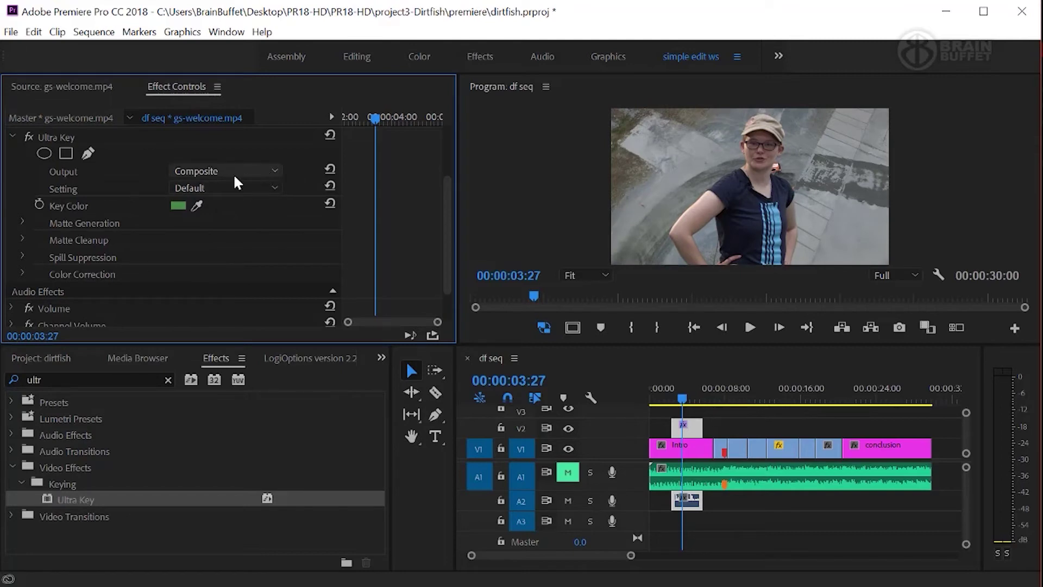
Set Ultra Key Output to Alpha Channel and compare the Relaxed and Aggressive presets
{"action": "left_click", "coordinate": [272, 170]}
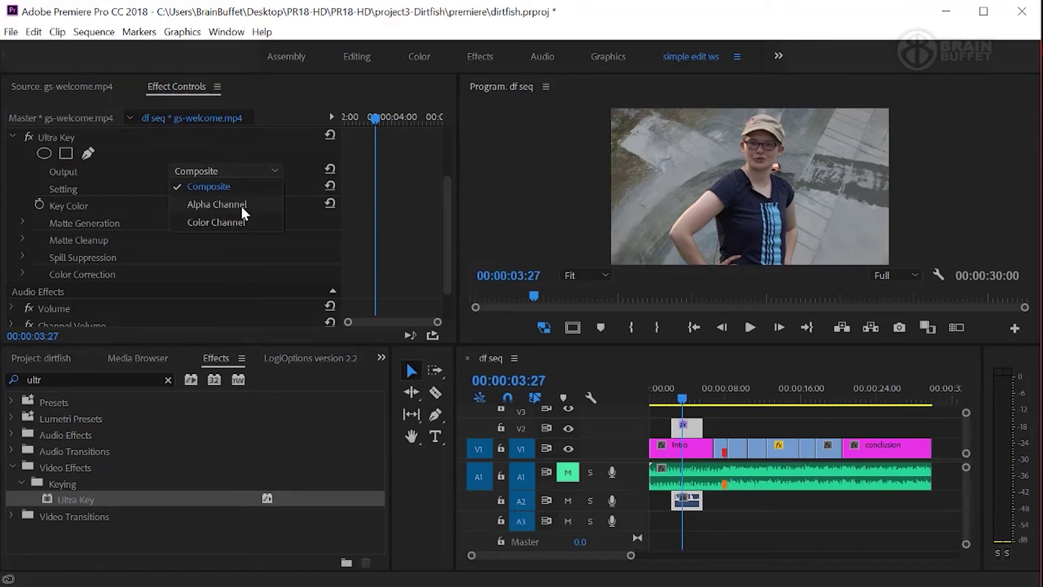
{"action": "left_click", "coordinate": [242, 205]}
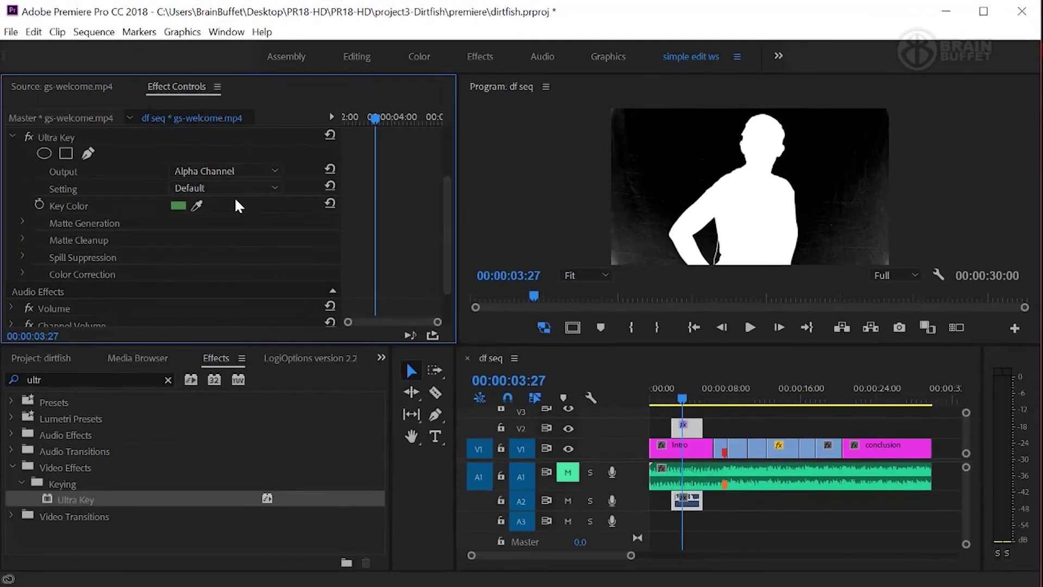
{"action": "left_click", "coordinate": [234, 188]}
{"action": "left_click", "coordinate": [240, 218]}
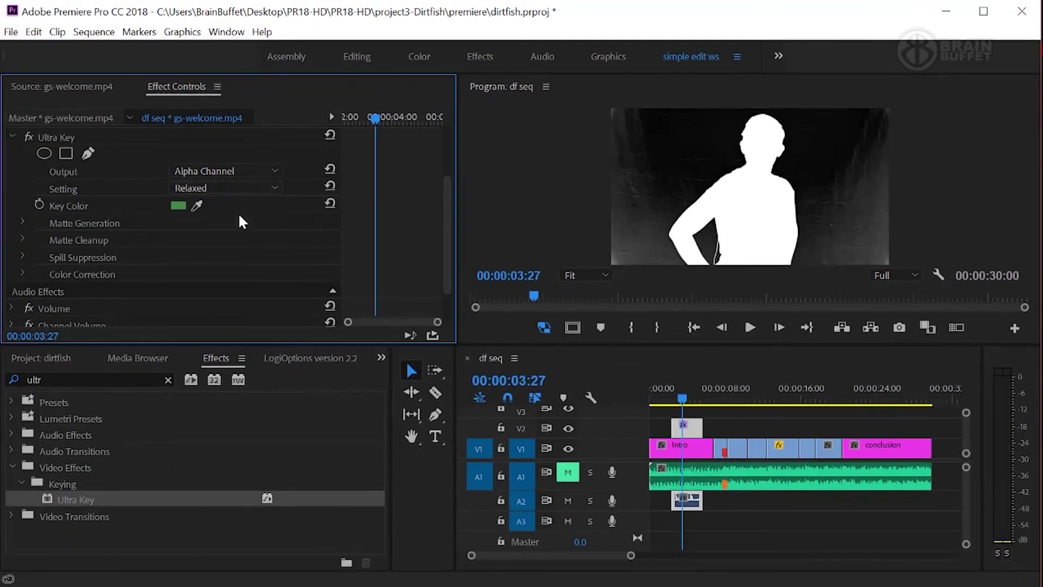
{"action": "left_click", "coordinate": [237, 186]}
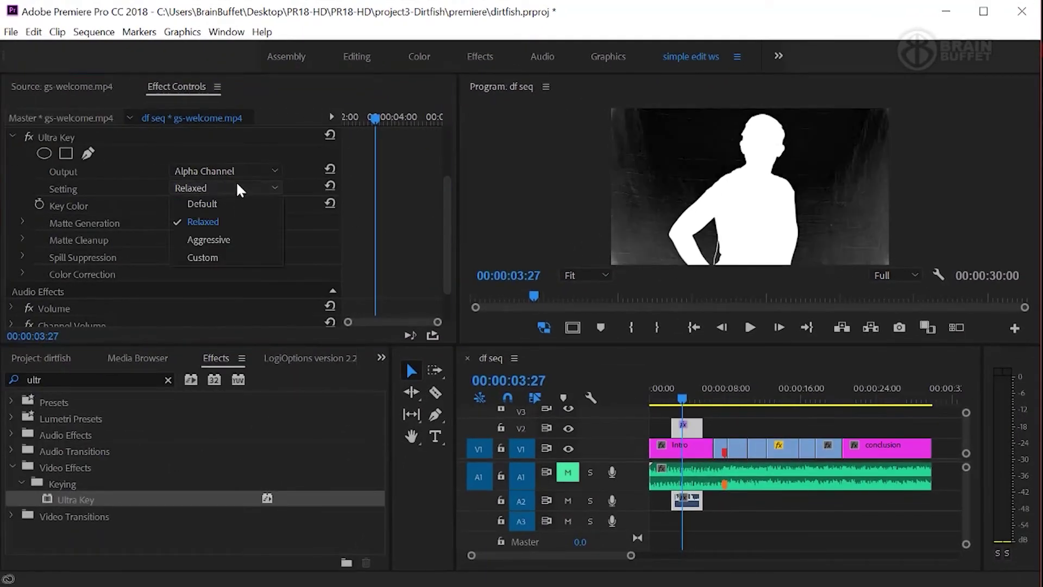
{"action": "left_click", "coordinate": [222, 241]}
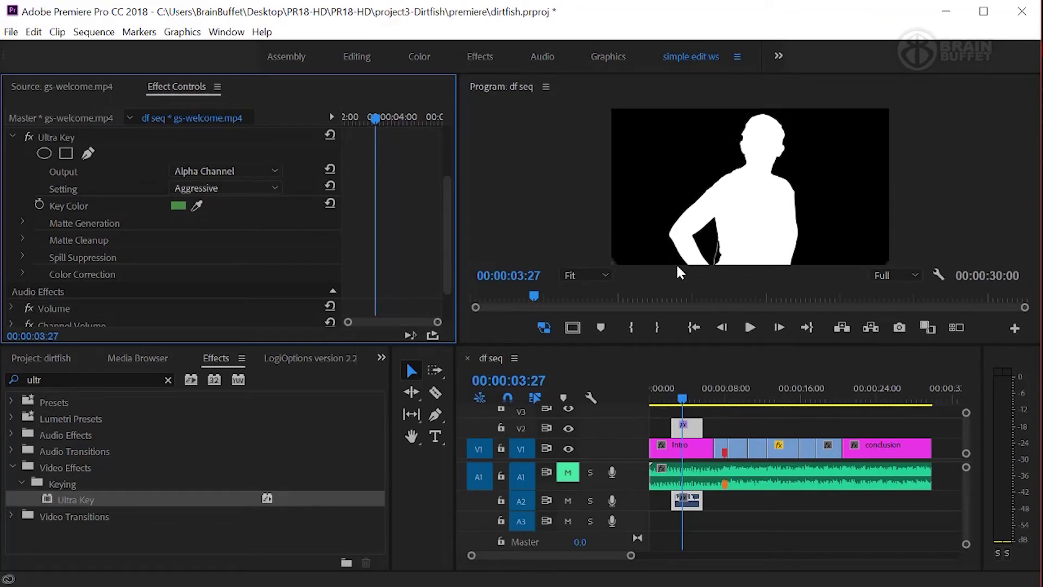
Briefly view the Composite output, then return Output to Alpha Channel
{"action": "left_click", "coordinate": [263, 169]}
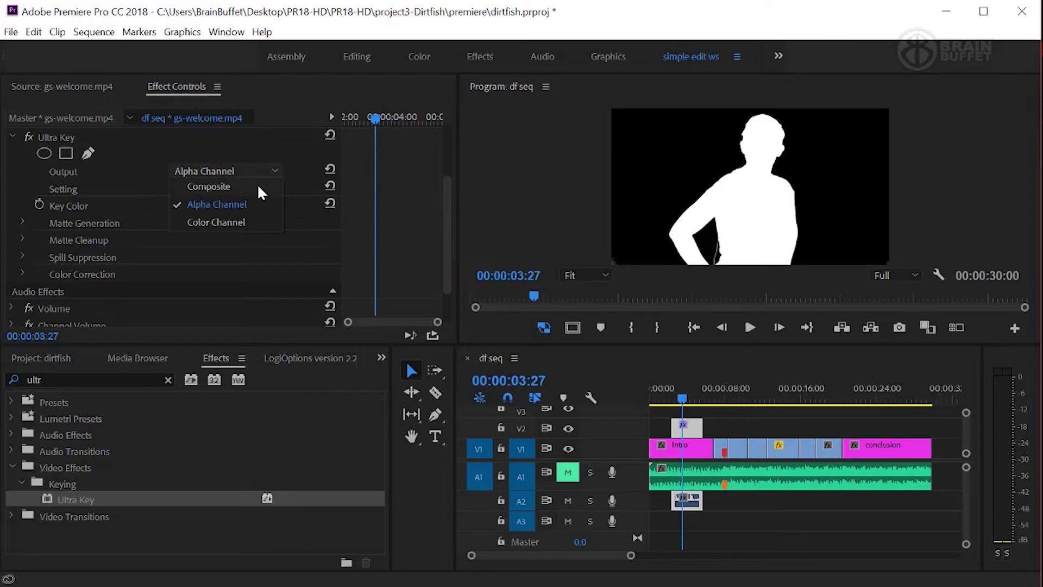
{"action": "left_click", "coordinate": [256, 185]}
{"action": "left_click", "coordinate": [265, 173]}
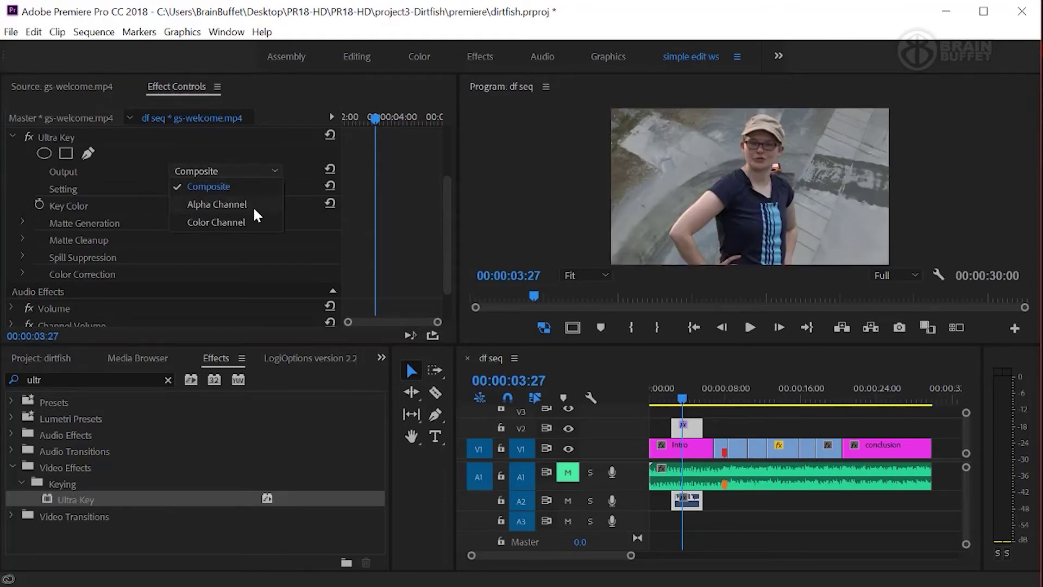
{"action": "left_click", "coordinate": [253, 205]}
{"action": "left_click", "coordinate": [258, 187]}
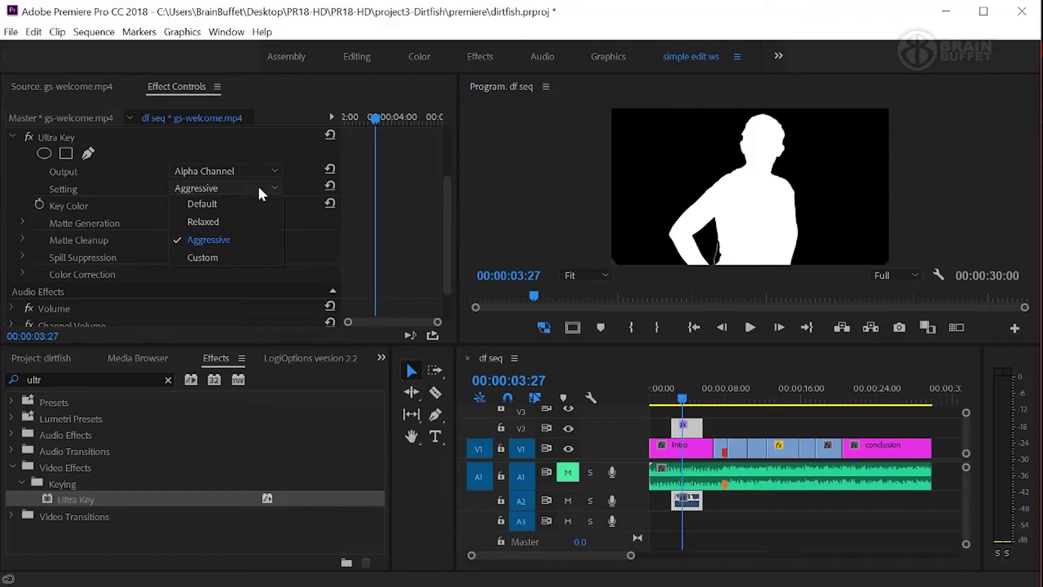
Reset Ultra Key to Default, then raise Matte Generation Pedestal to 88.0 with Shadow at 50.0
{"action": "left_click", "coordinate": [213, 204]}
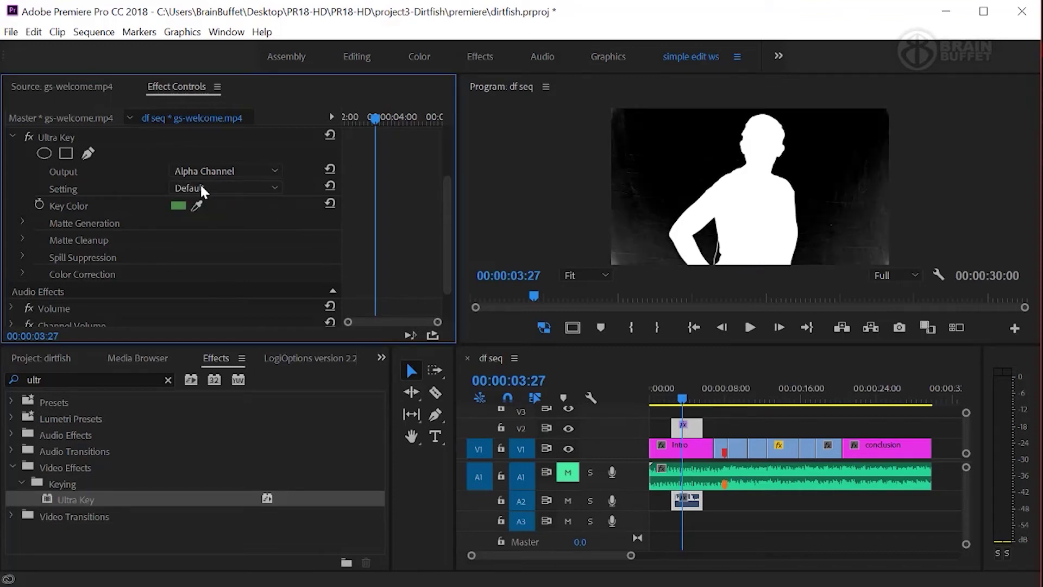
{"action": "left_click", "coordinate": [21, 222]}
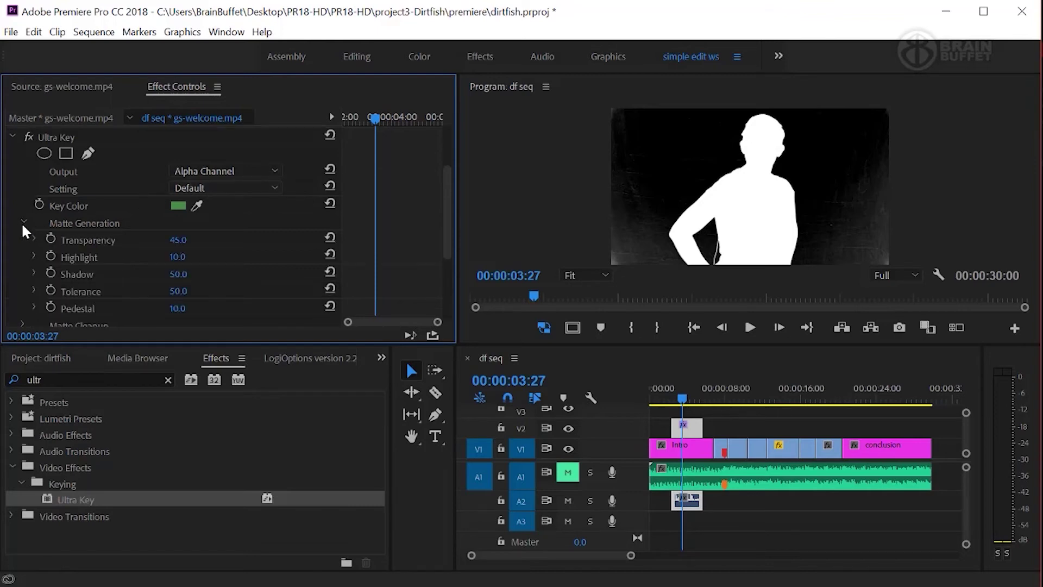
{"action": "scroll", "coordinate": [272, 233], "scroll_direction": "down", "scroll_amount": 1}
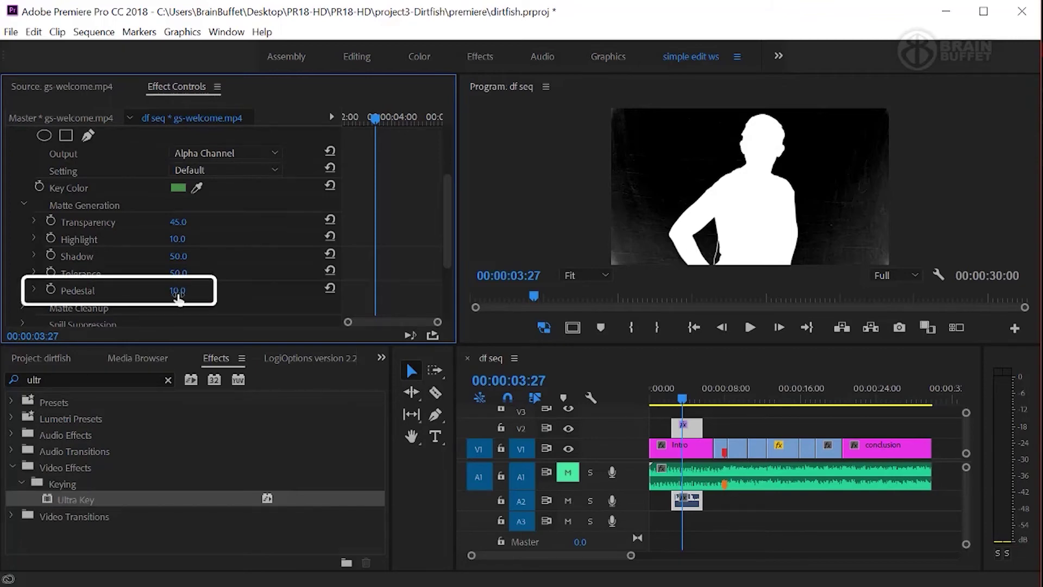
{"action": "scroll", "coordinate": [179, 298], "scroll_direction": "up", "scroll_amount": 3}
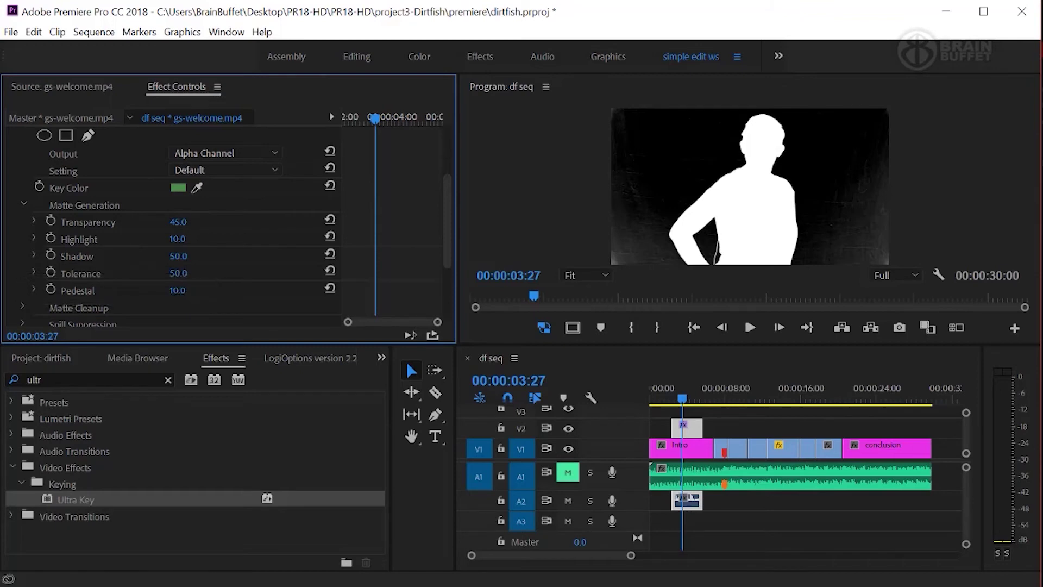
{"action": "left_click_drag", "start_coordinate": [177, 290], "coordinate": [197, 290]}
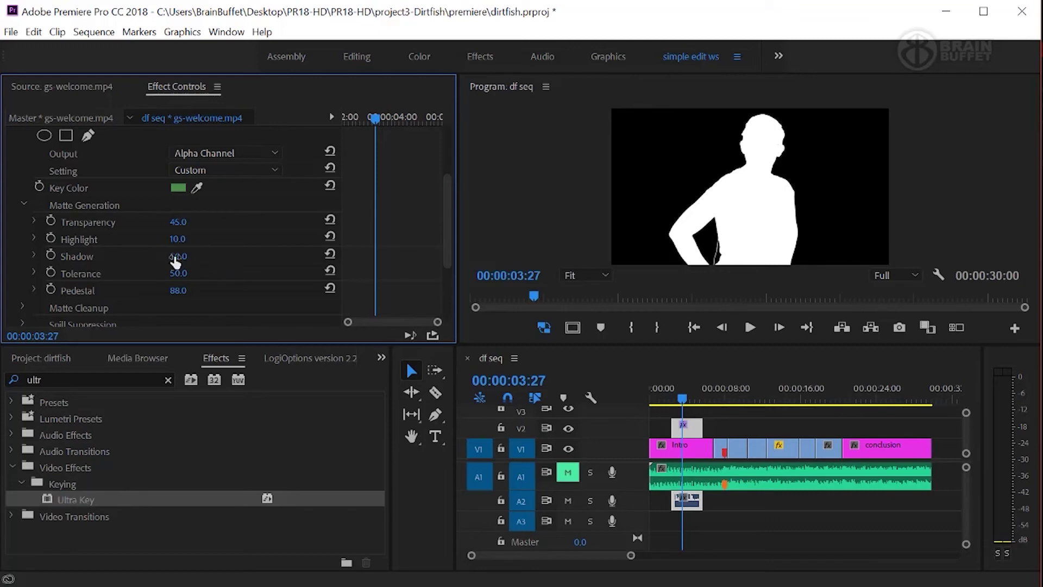
{"action": "left_click_drag", "start_coordinate": [175, 261], "coordinate": [185, 256]}
Switch Output back to Composite, zoom the Program monitor to 150%, and set Matte Cleanup Choke to 7.0
{"action": "left_click", "coordinate": [24, 204]}
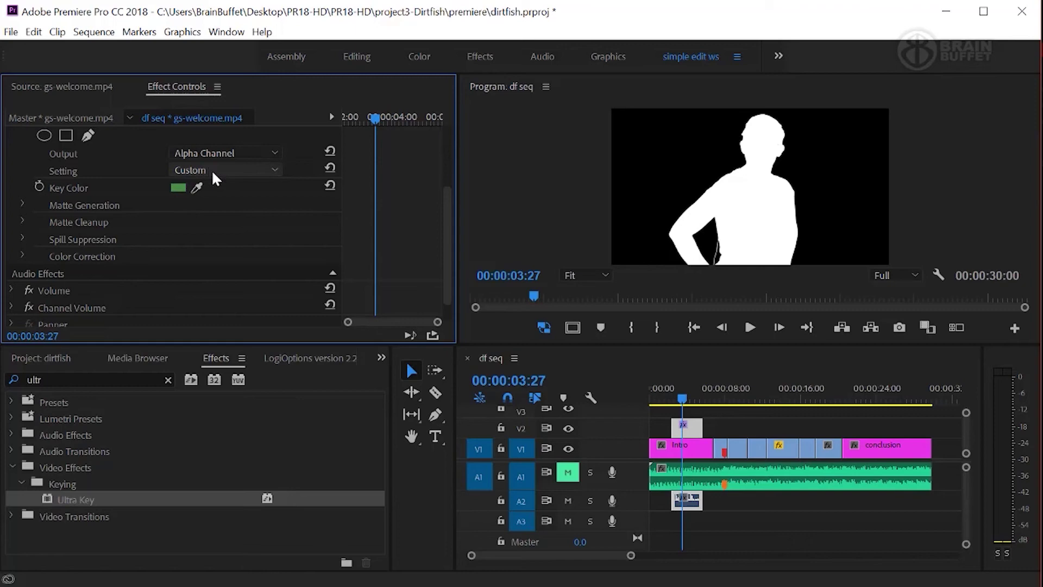
{"action": "left_click", "coordinate": [22, 222]}
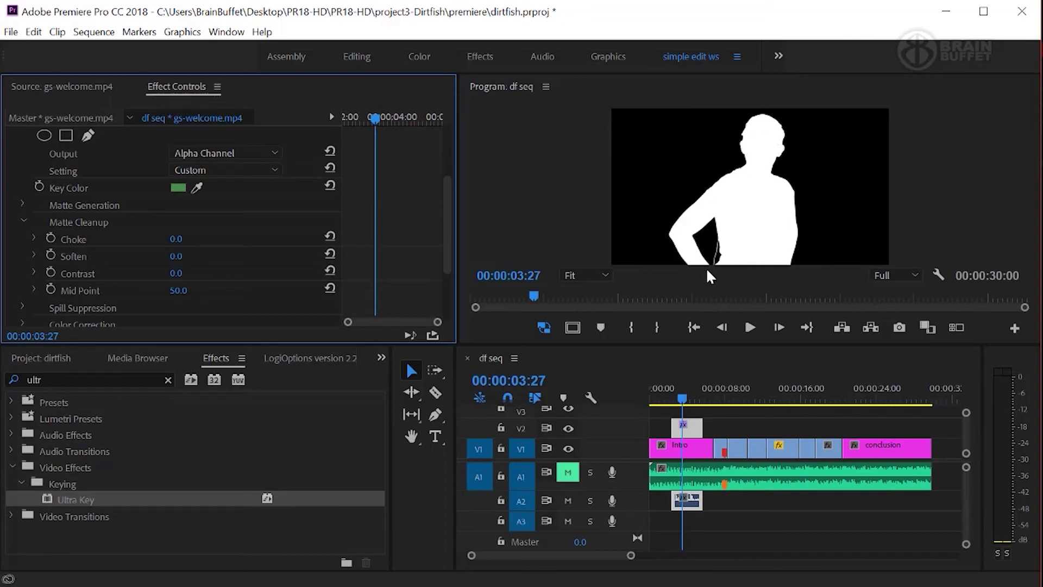
{"action": "left_click", "coordinate": [216, 154]}
{"action": "left_click", "coordinate": [220, 167]}
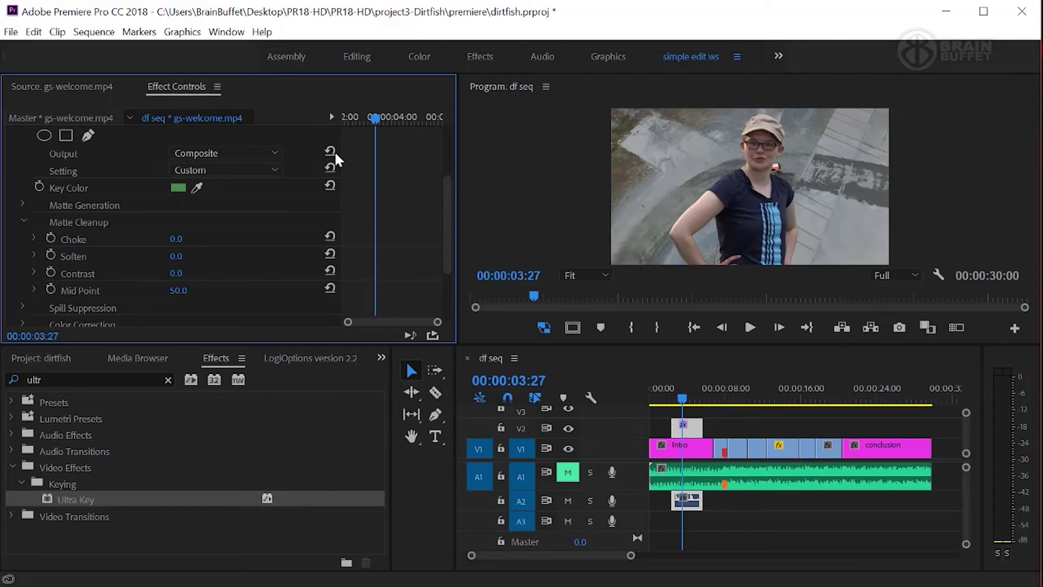
{"action": "left_click", "coordinate": [605, 275]}
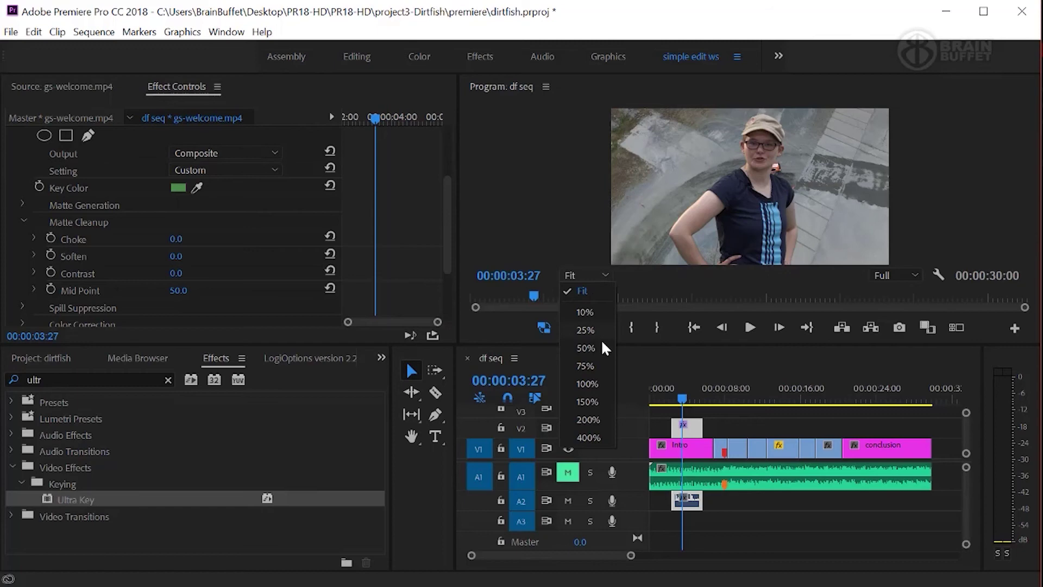
{"action": "left_click", "coordinate": [595, 401]}
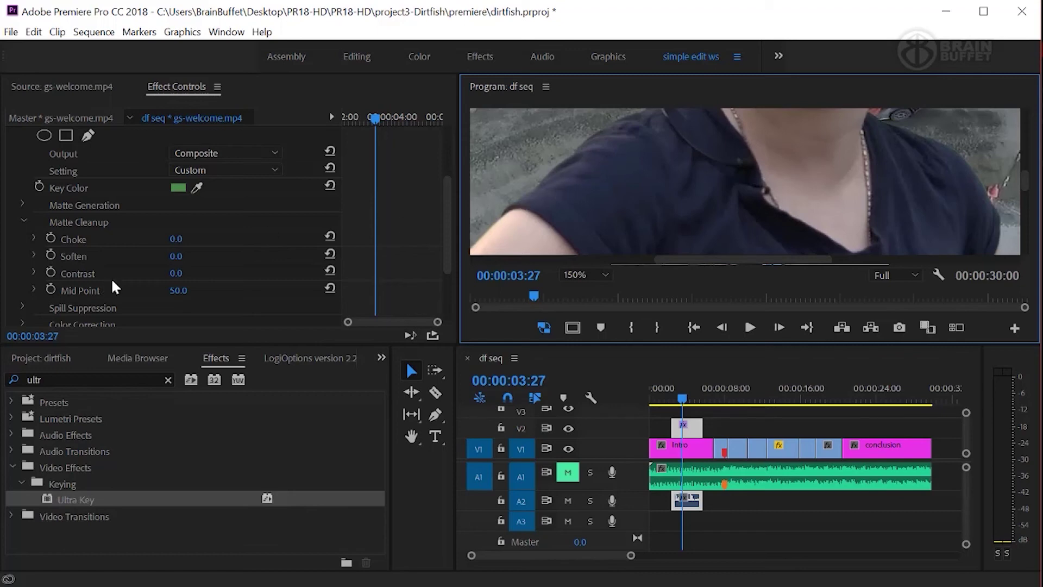
{"action": "mouse_move", "coordinate": [175, 239]}
{"action": "left_mouse_down"}
{"action": "mouse_move", "coordinate": [229, 239]}
{"action": "mouse_move", "coordinate": [178, 239]}
{"action": "left_mouse_up"}
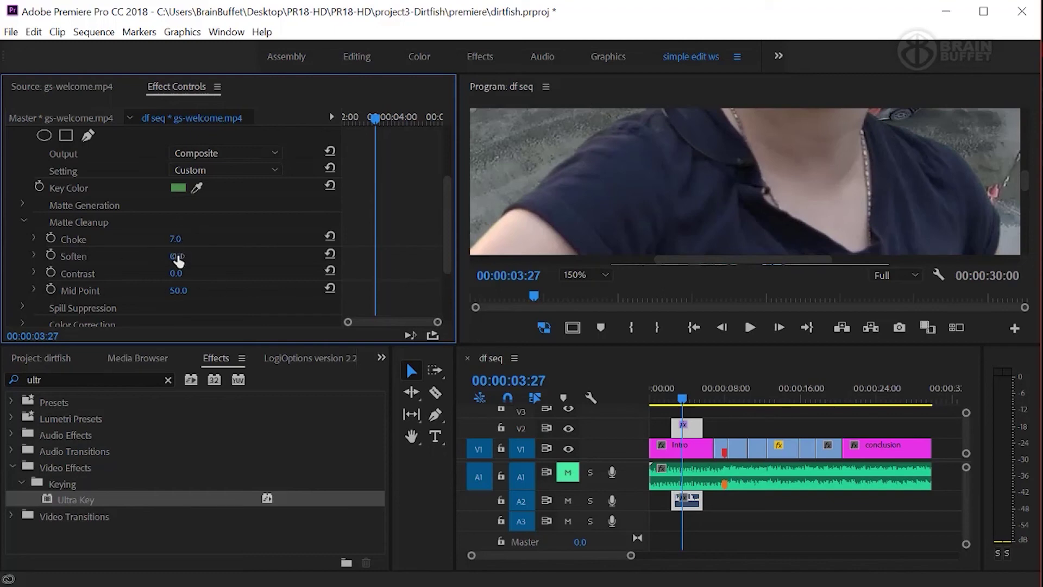
{"action": "left_click", "coordinate": [24, 222]}
Expand Spill Suppression (Desaturate 25.0, Range 50.0) and set the Program monitor zoom to Fit
{"action": "left_click", "coordinate": [22, 239]}
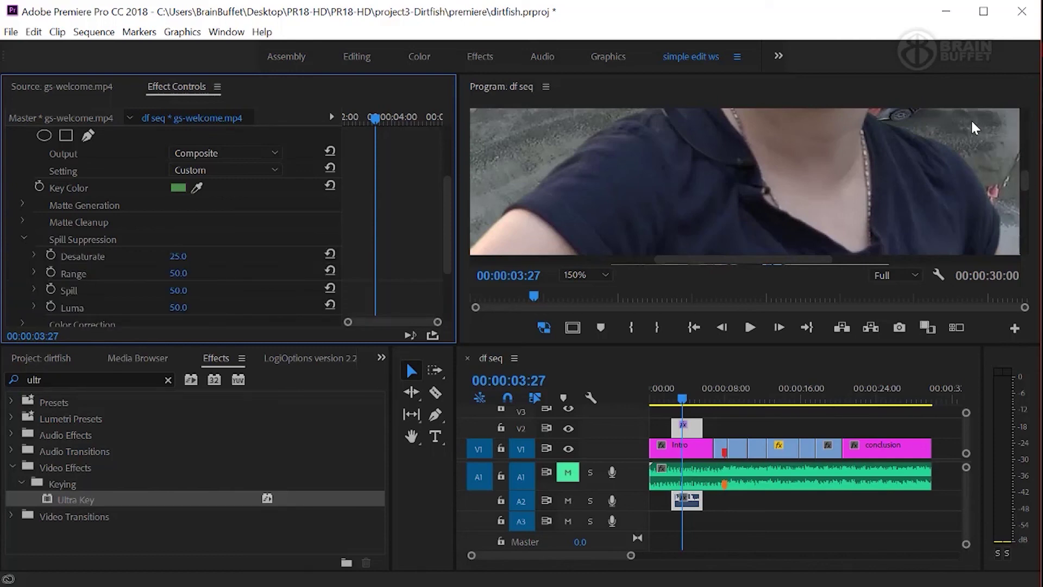
{"action": "left_click", "coordinate": [604, 276]}
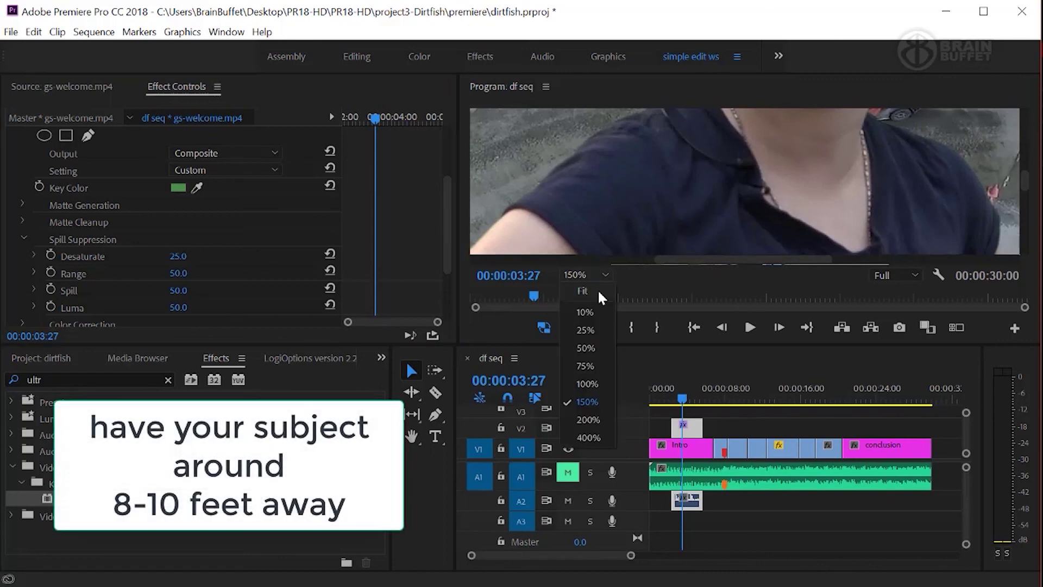
{"action": "left_click", "coordinate": [582, 291]}
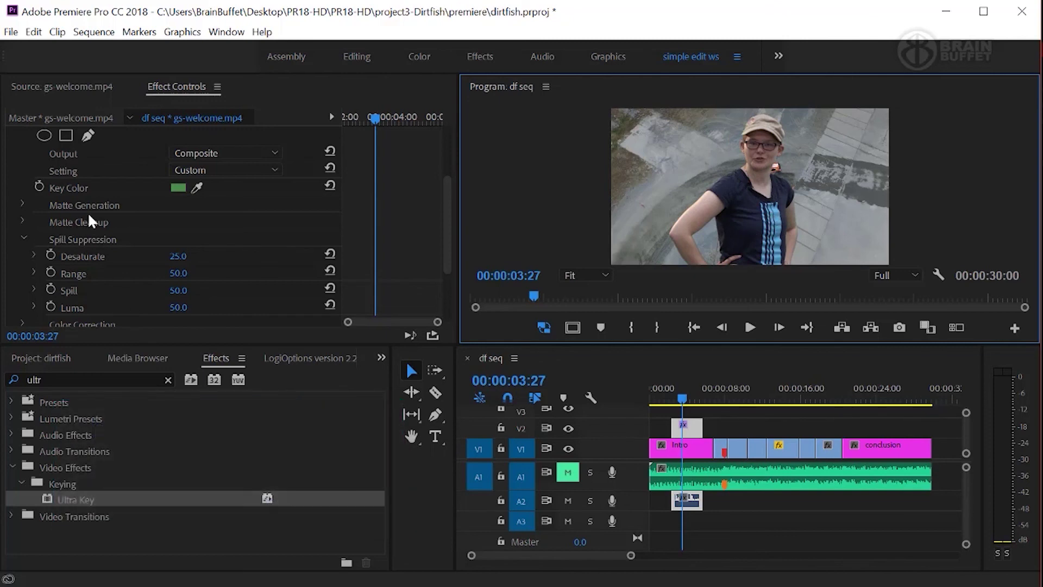
{"action": "left_click", "coordinate": [199, 169]}
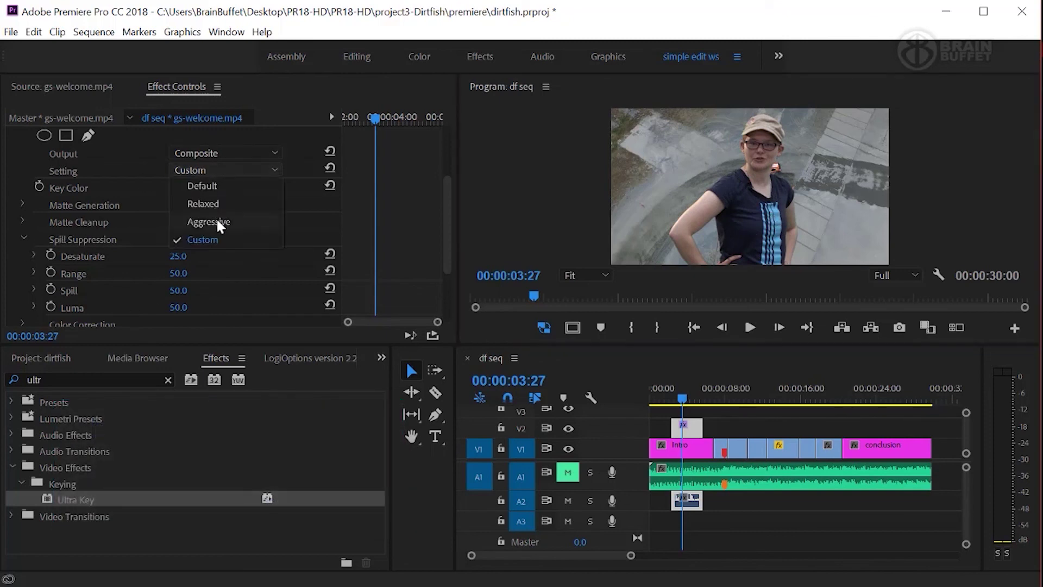
{"action": "left_click", "coordinate": [138, 166]}
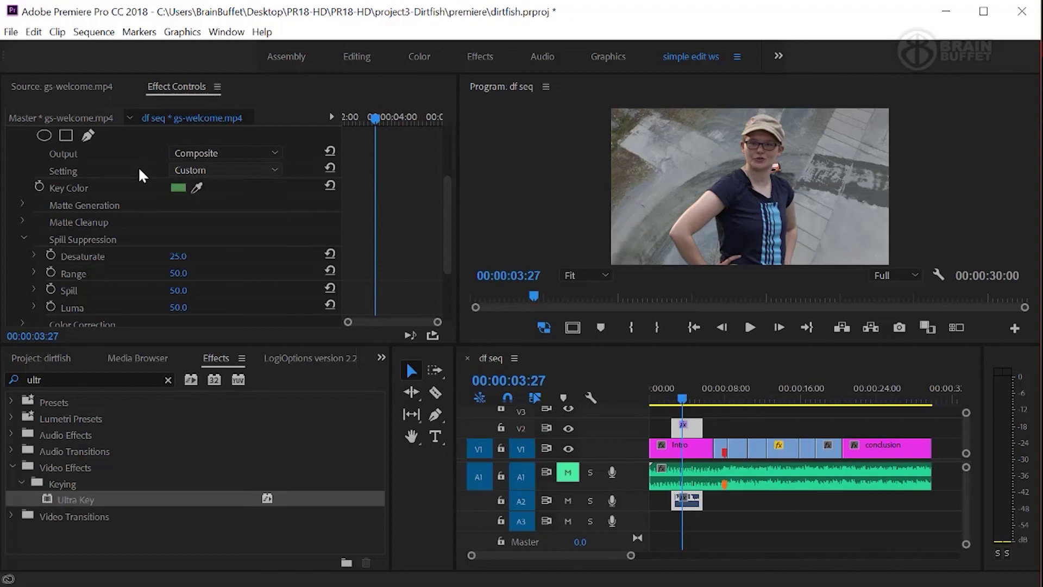